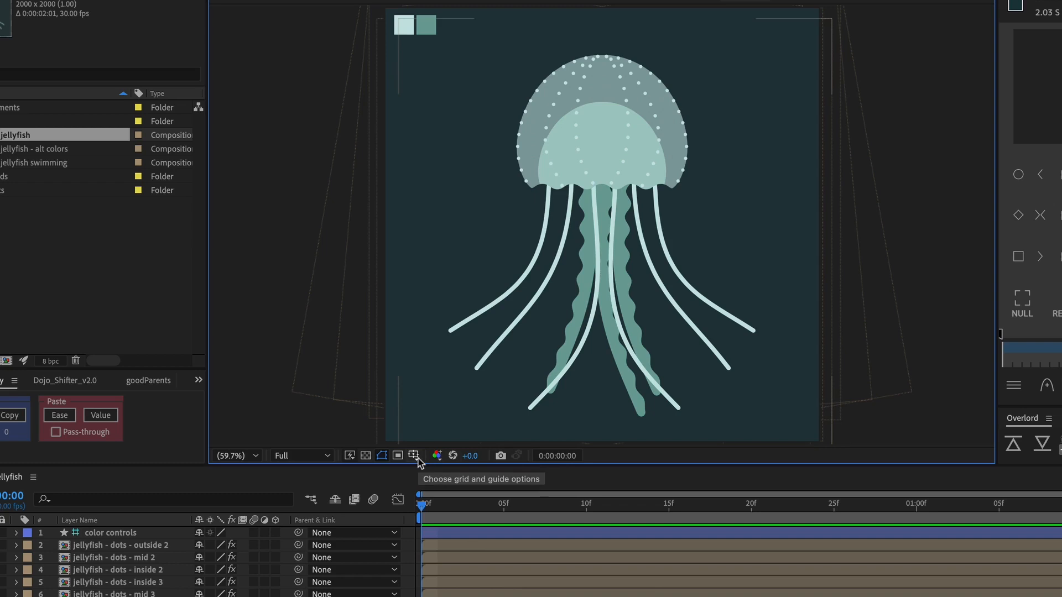
Step: Show the title/action safe margins over the jellyfish 1920x1080 composition and hide them again
left_click(418, 460)
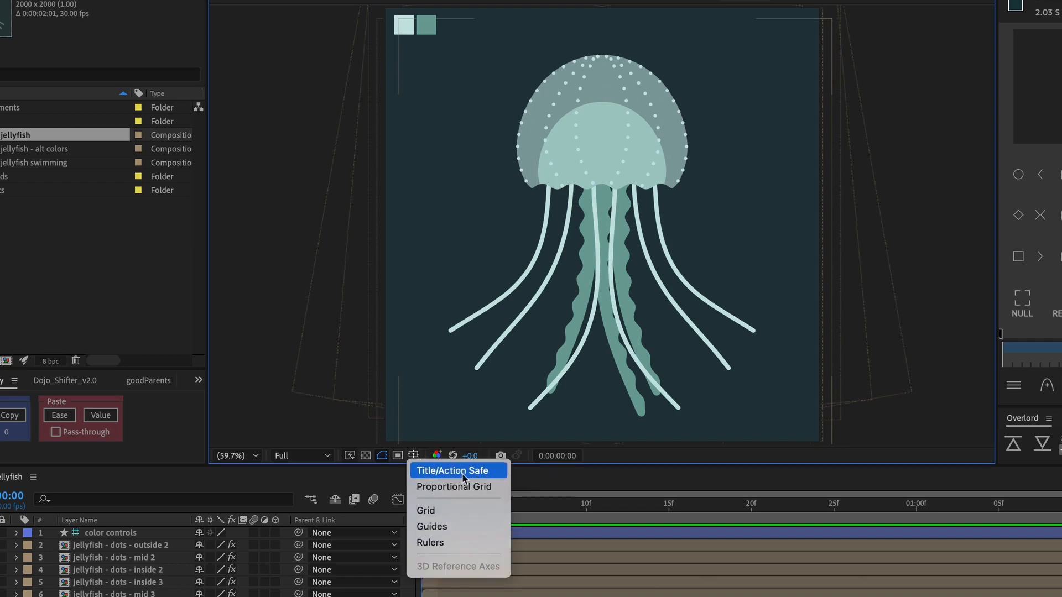
left_click(490, 471)
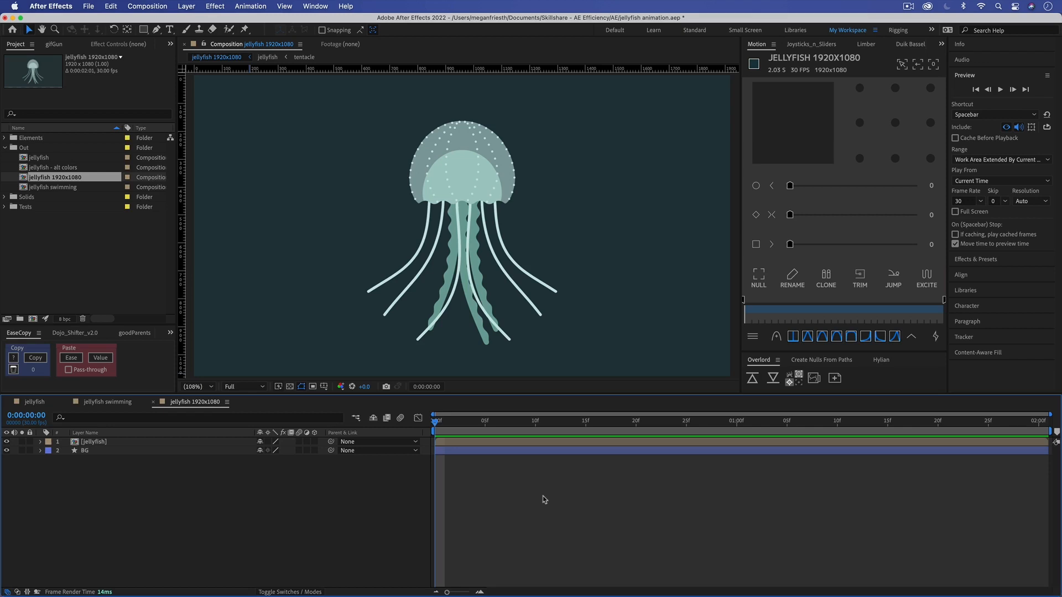
key("apostrophe")
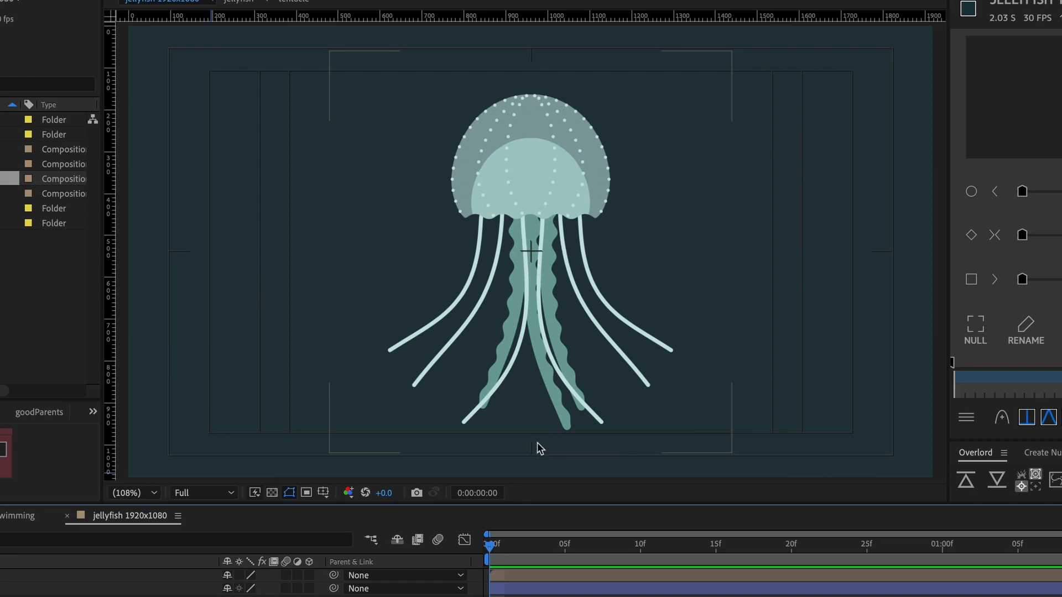
key("apostrophe")
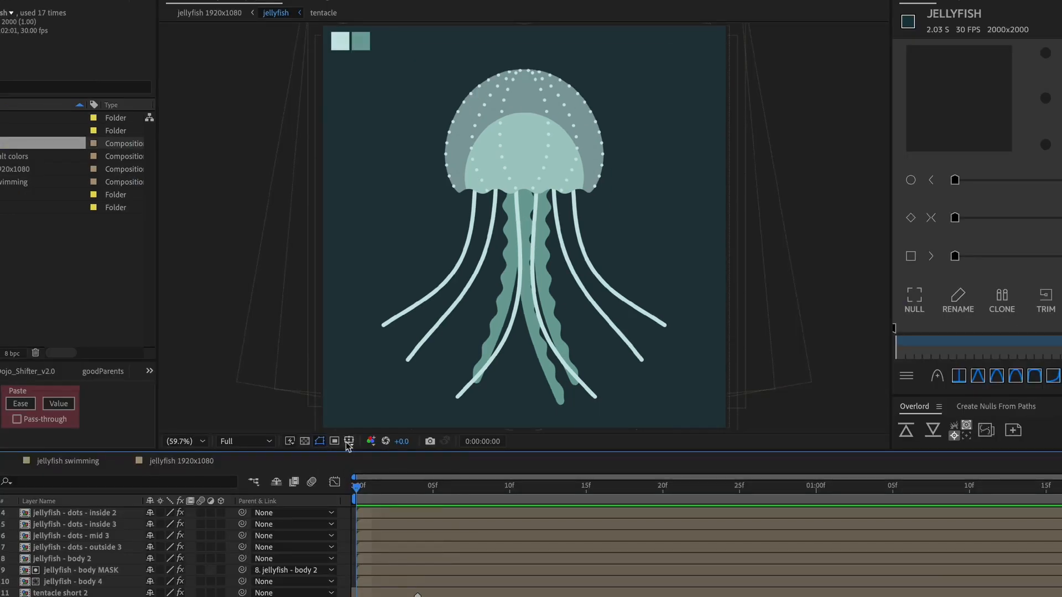
Step: Show the proportional grid over the jellyfish composition and hide it again
left_click(349, 442)
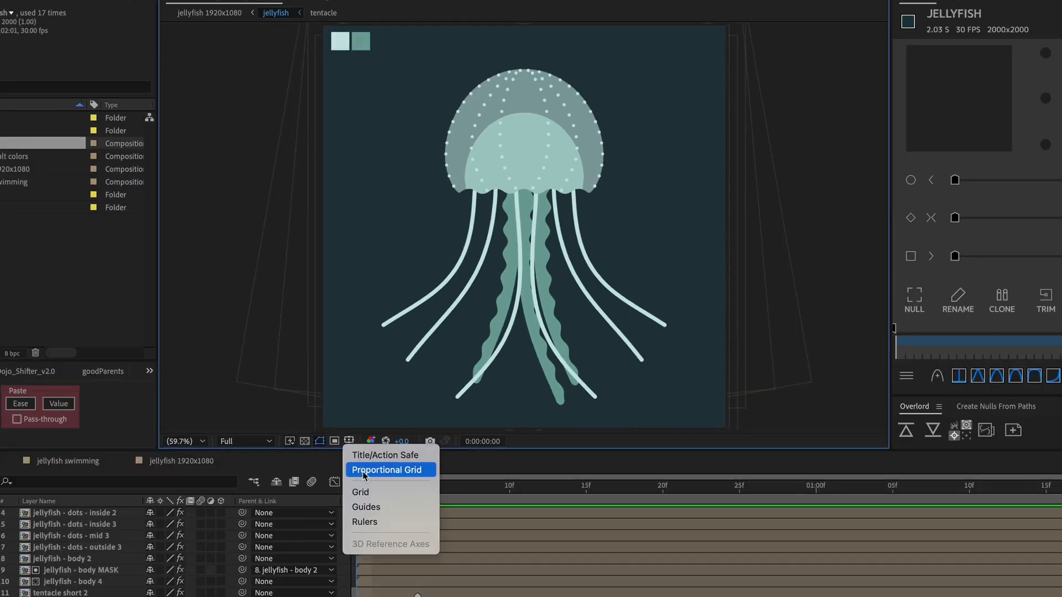
left_click(365, 472)
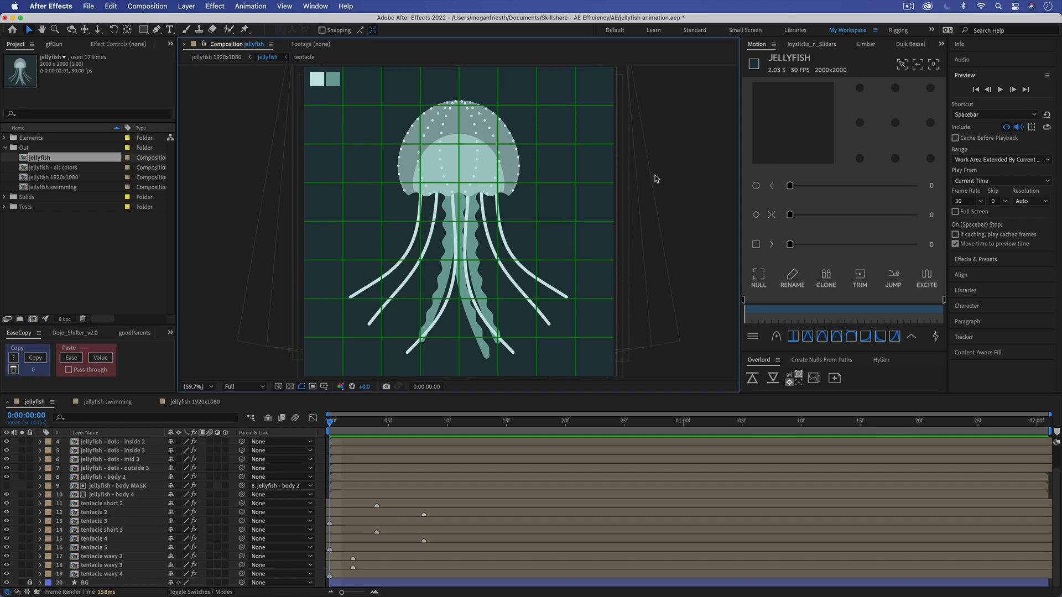
key("alt+apostrophe")
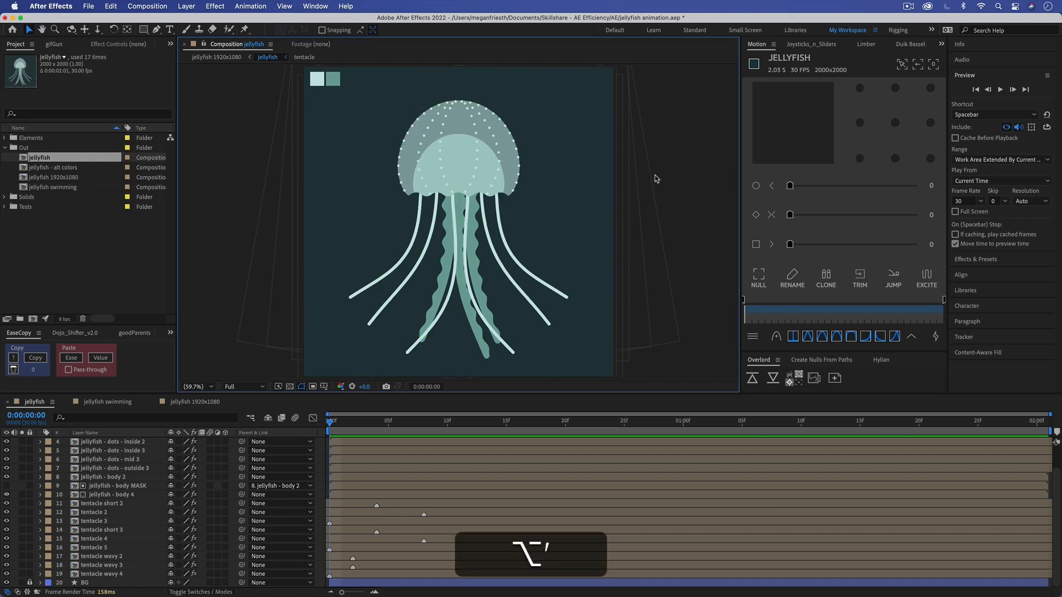
Step: Show the standard grid over the jellyfish composition, then toggle it off and on once
left_click(324, 387)
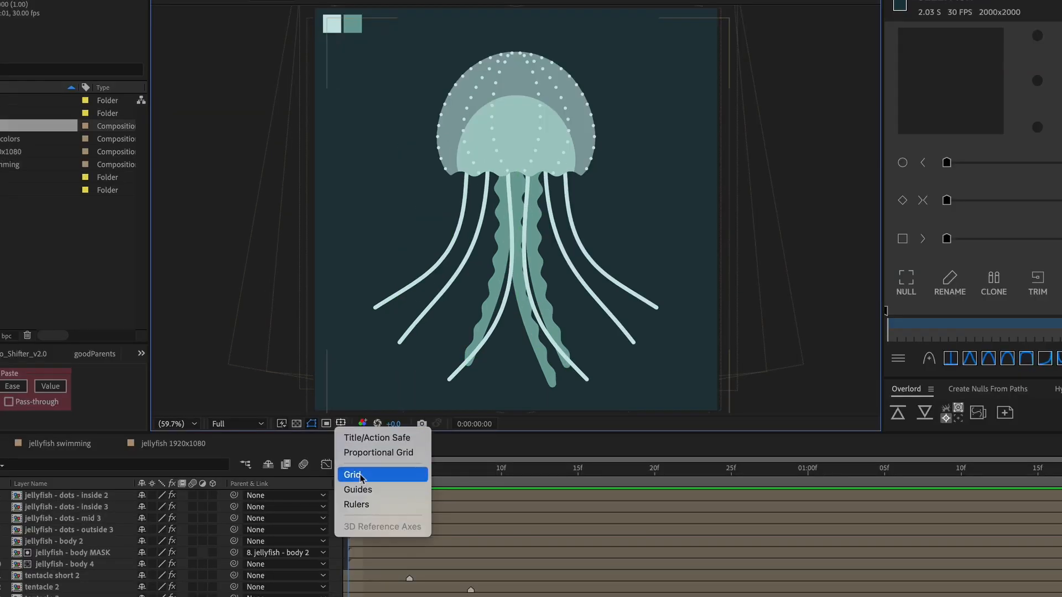
left_click(359, 476)
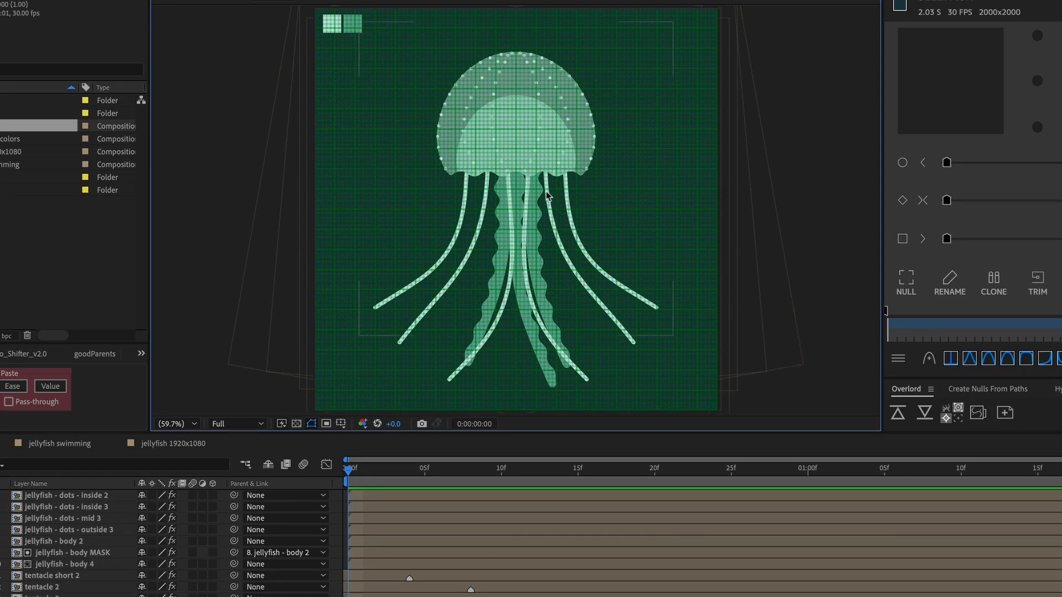
scroll(546, 196, "up", 4)
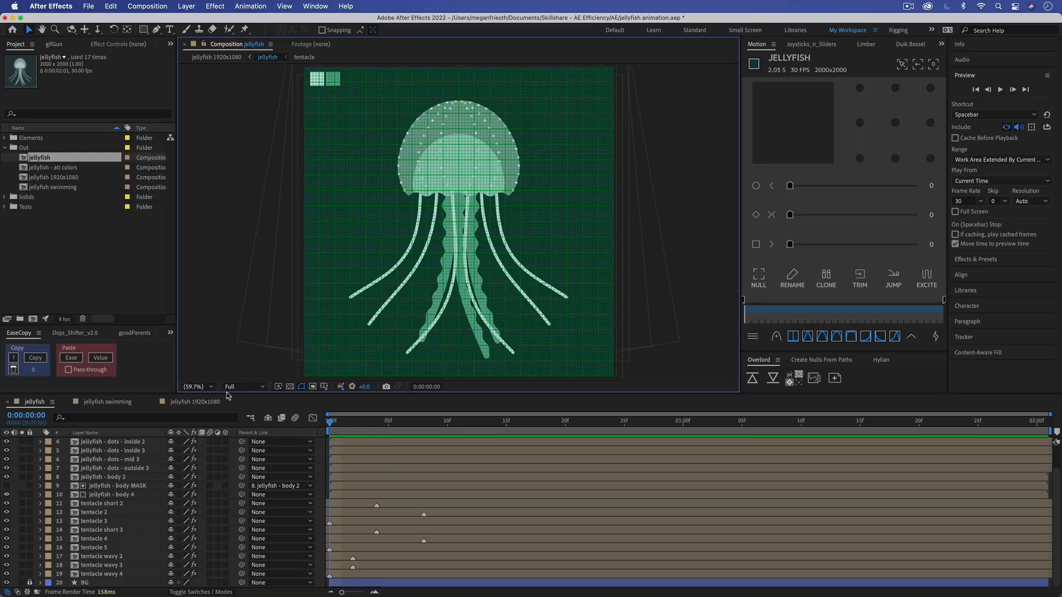
key("super+apostrophe")
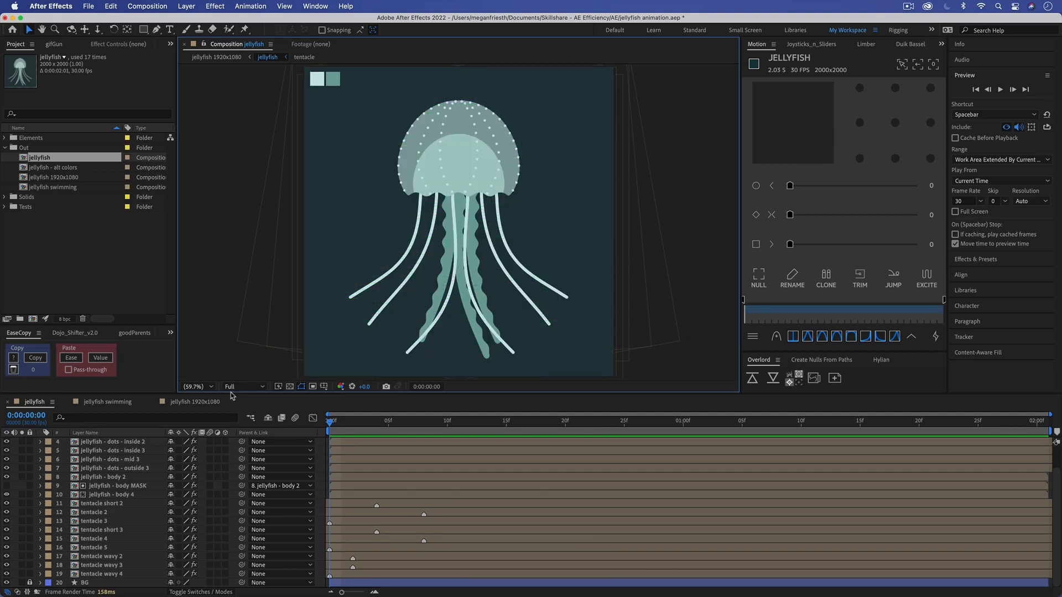
key("super+apostrophe")
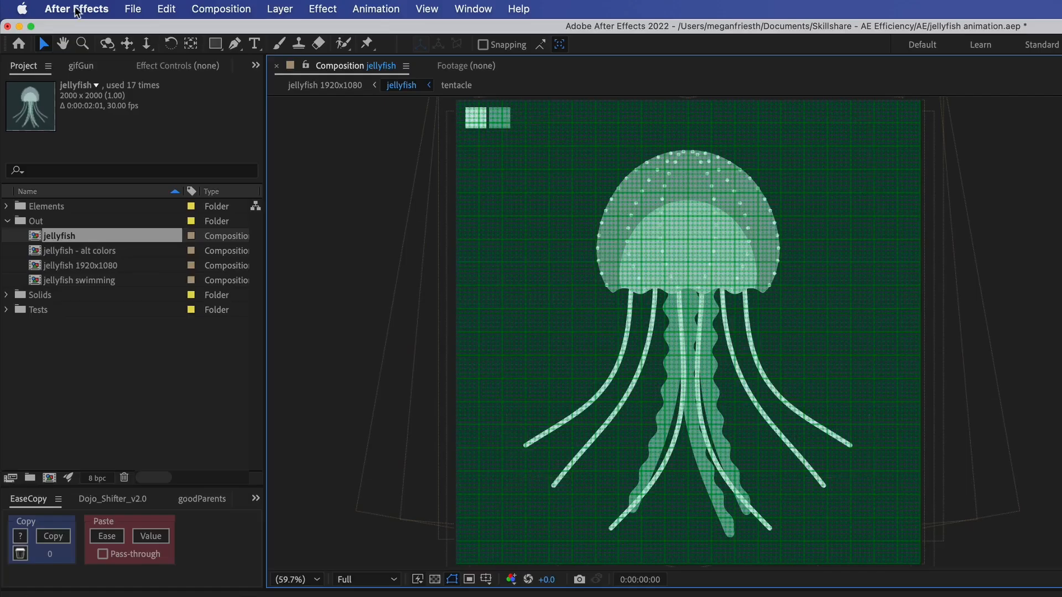
Step: Review the Grids & Guides preferences for grid, proportional grid, guides and safe margins, and accept them as they are
left_click(50, 6)
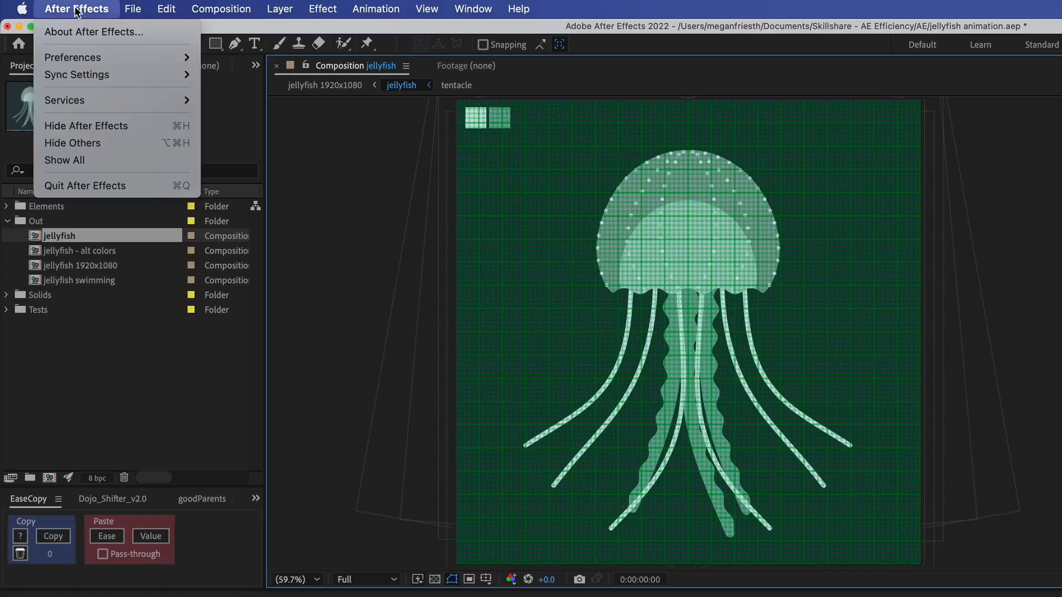
mouse_move(58, 38)
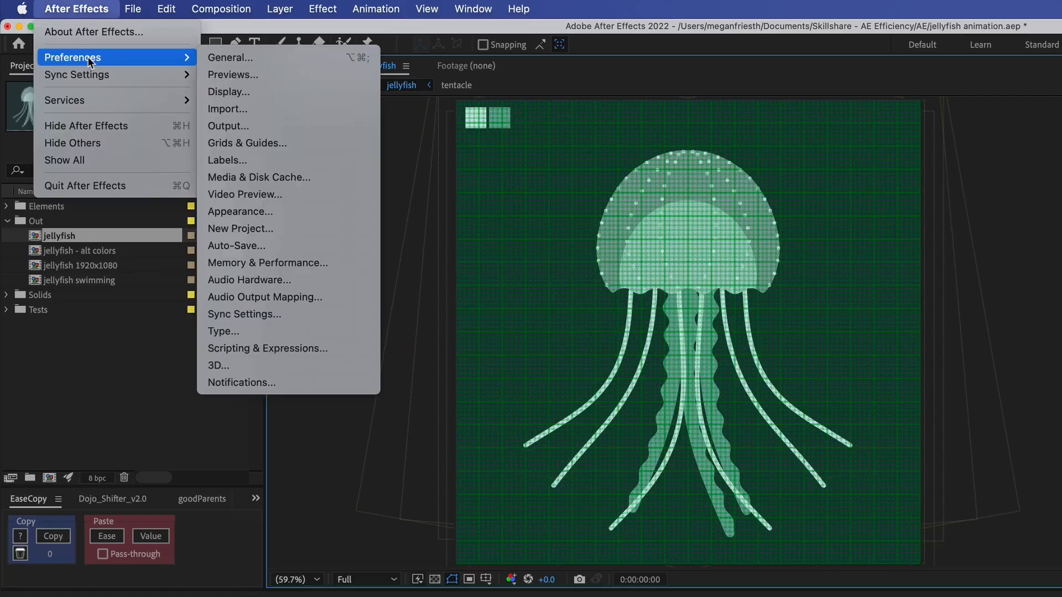
left_click(248, 145)
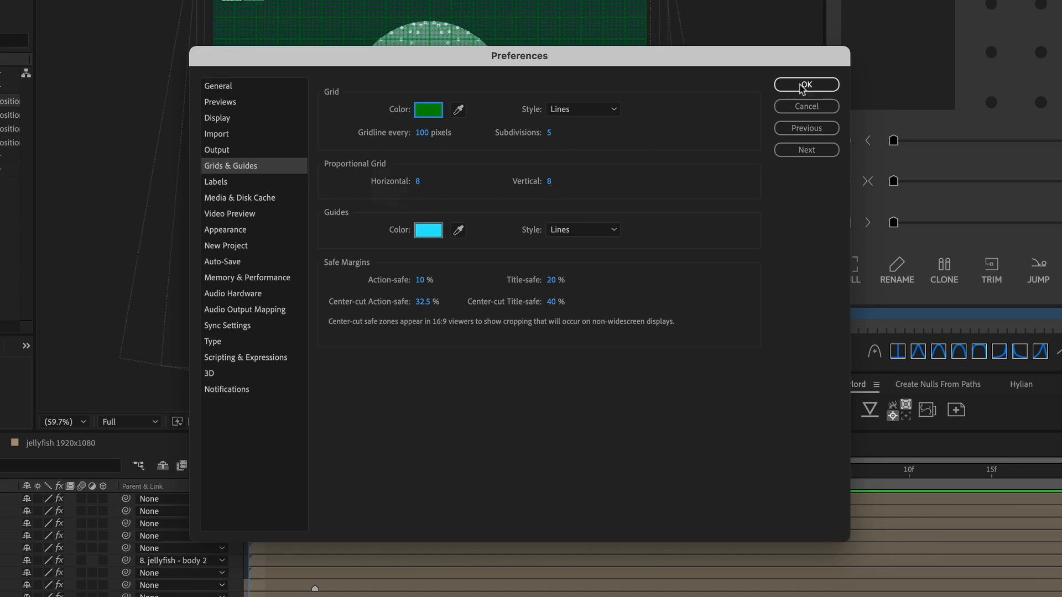
left_click(803, 85)
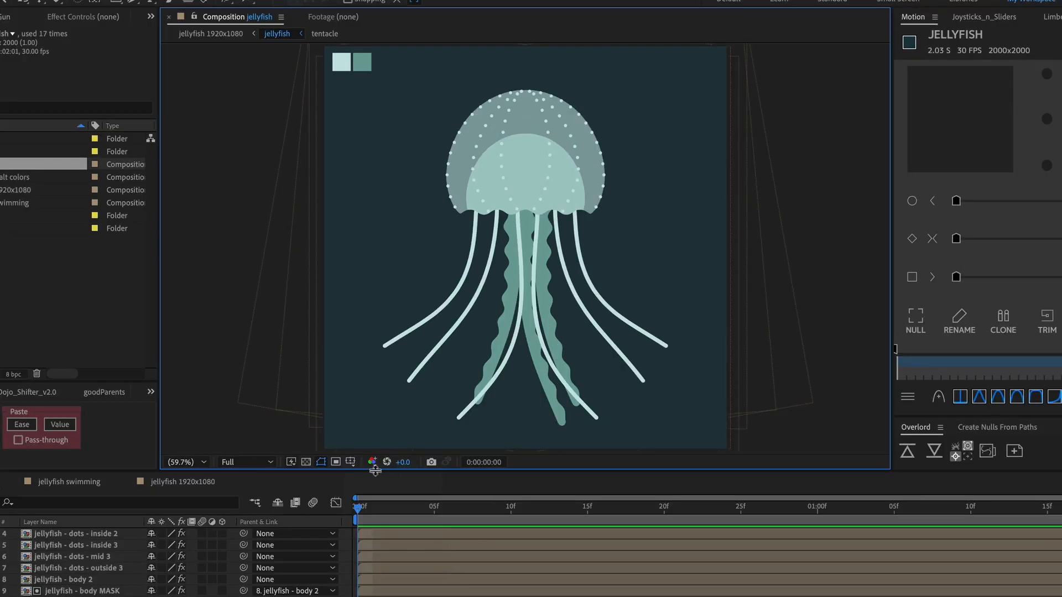
Step: Show the rulers and place a vertical guide at about 600 px and a horizontal guide at about 200 px along the bell's edges
left_click(351, 463)
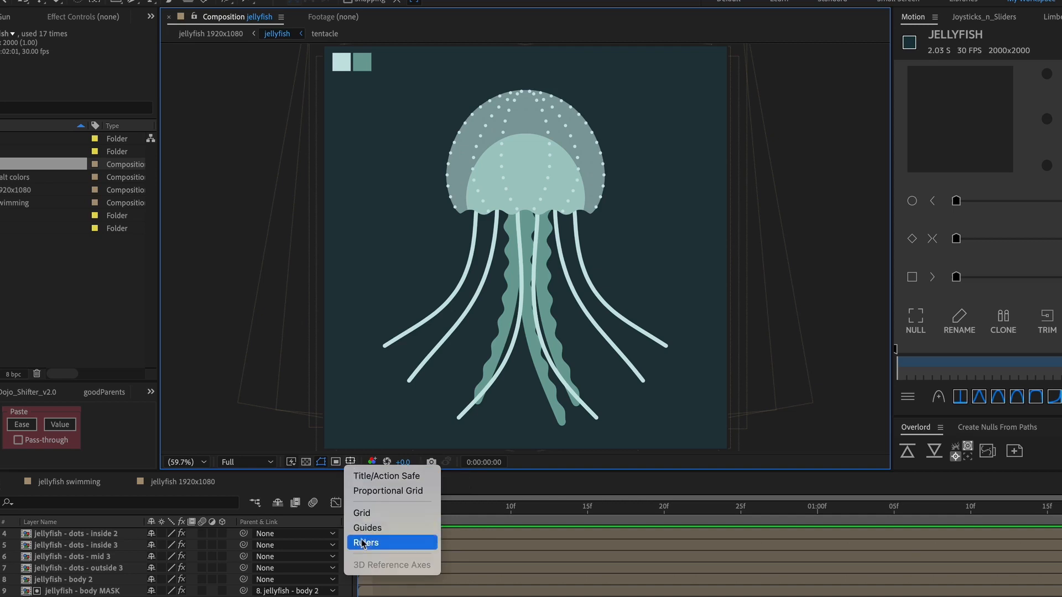
left_click(484, 487)
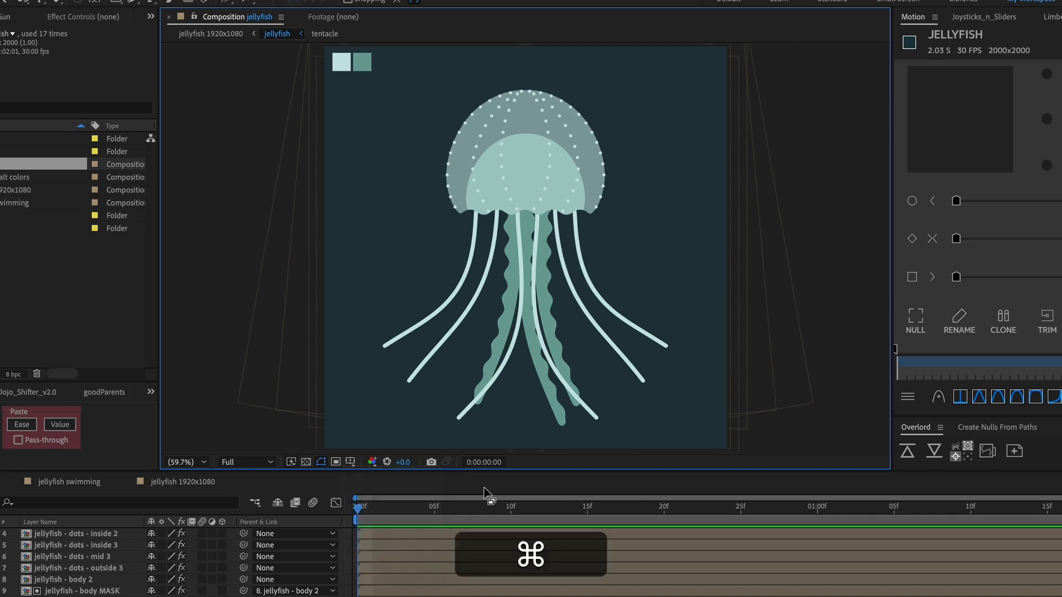
key("super+r")
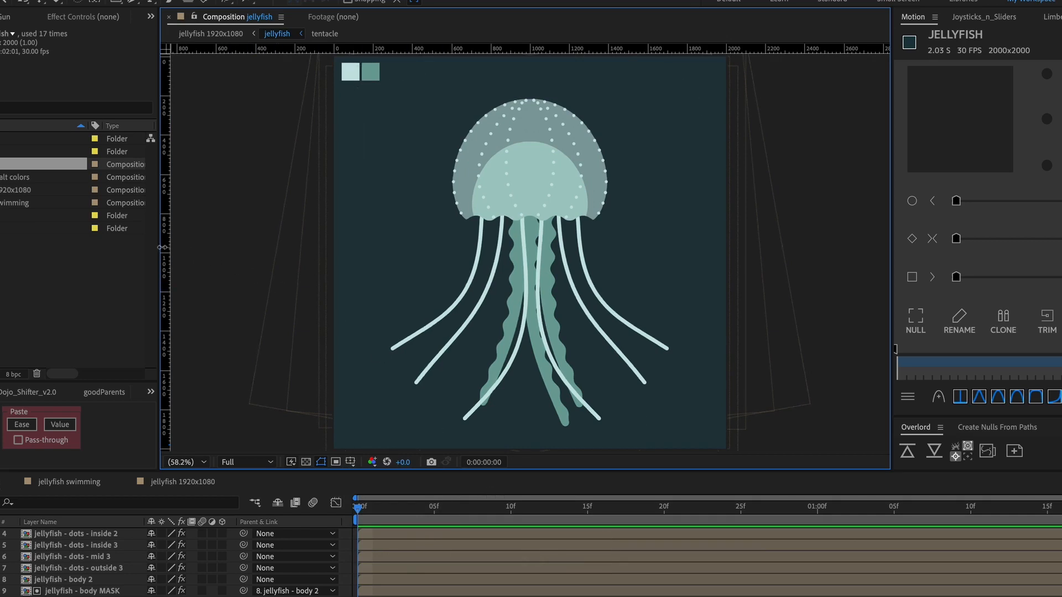
left_click_drag(164, 252, 452, 255)
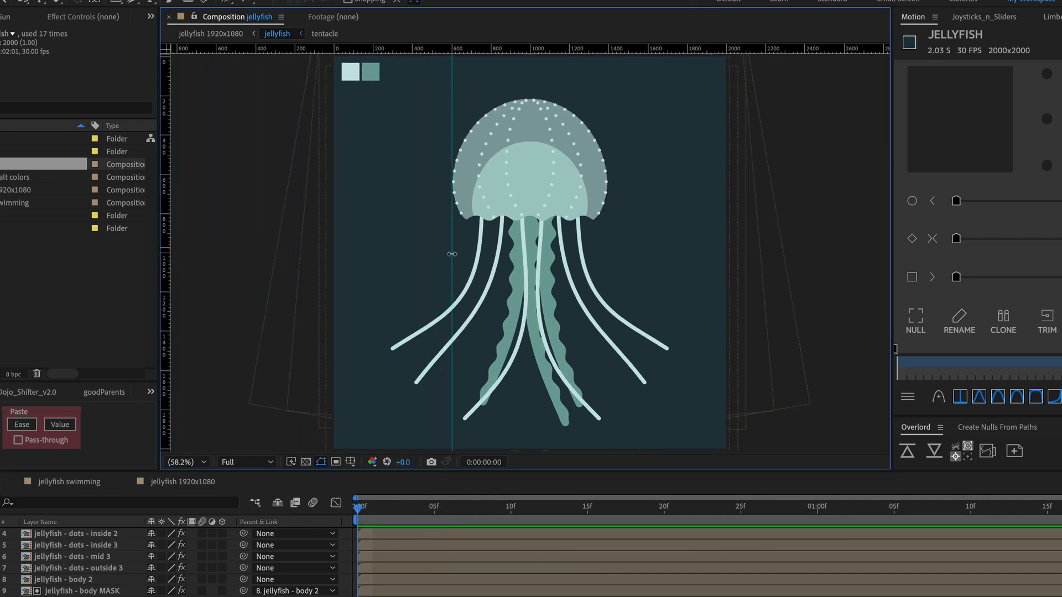
left_click_drag(557, 49, 555, 99)
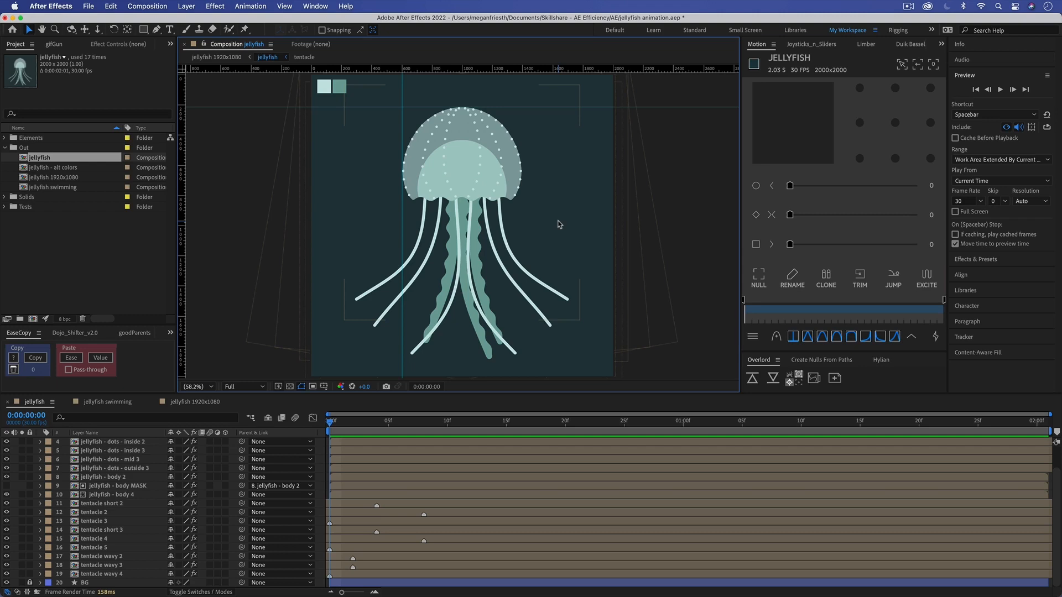
Step: Hide and redisplay the guides, then clear all guides from the jellyfish composition
key("super")
key("super+semicolon")
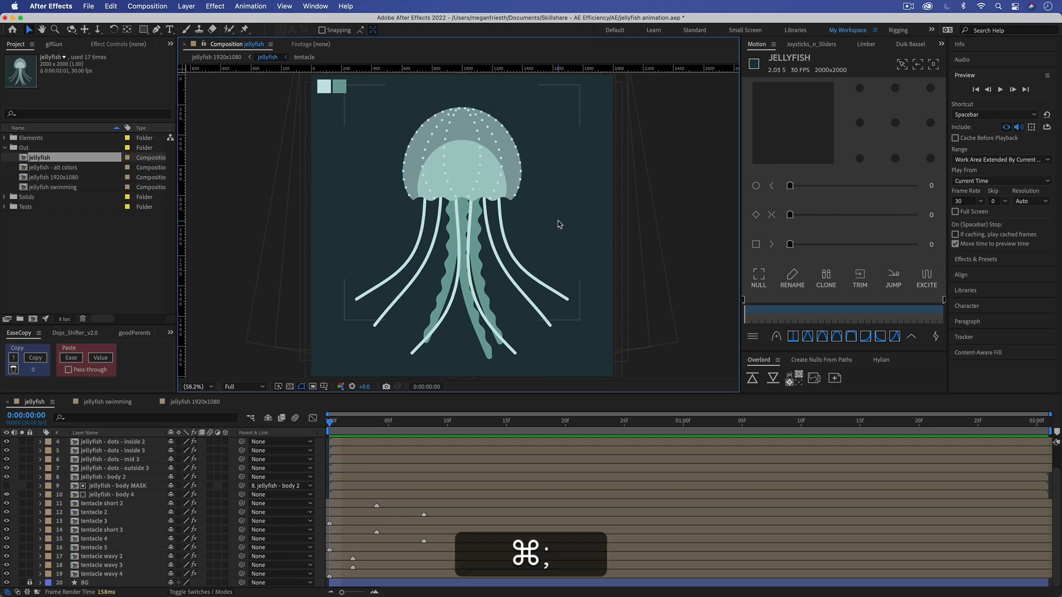
key("super+semicolon")
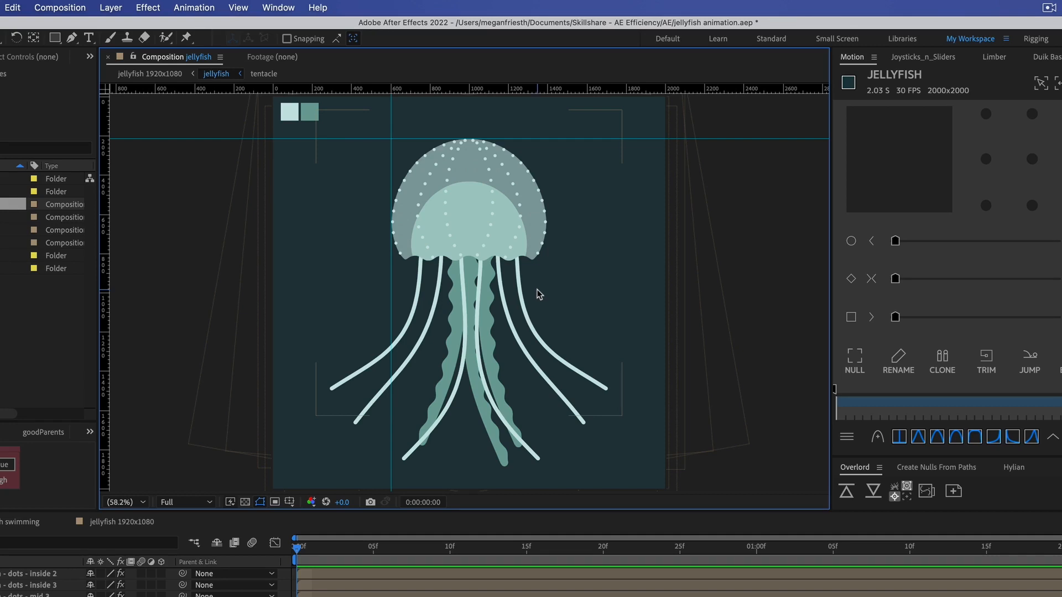
left_click(247, 7)
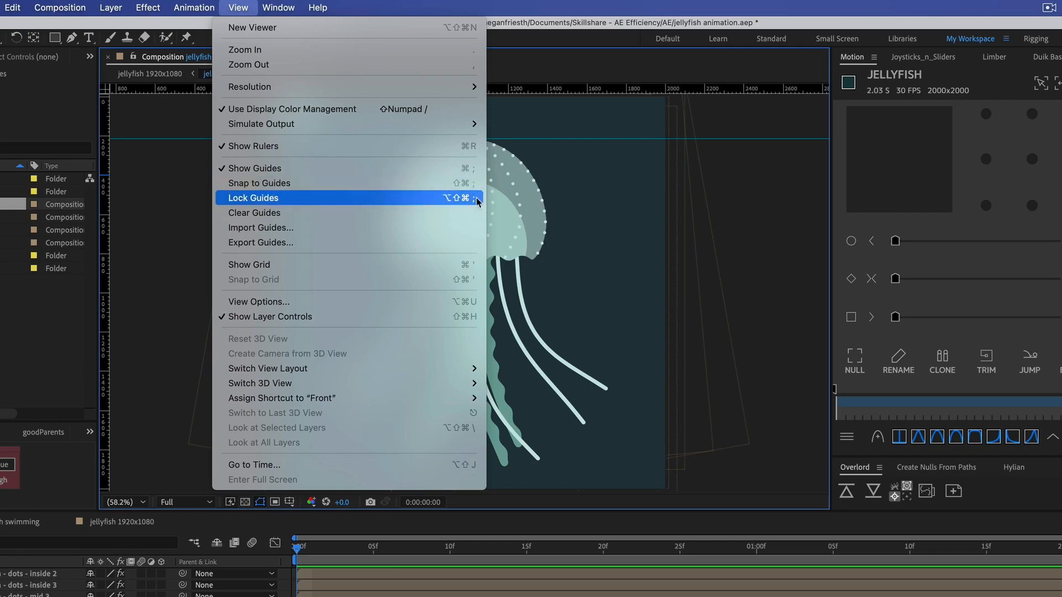
left_click(275, 213)
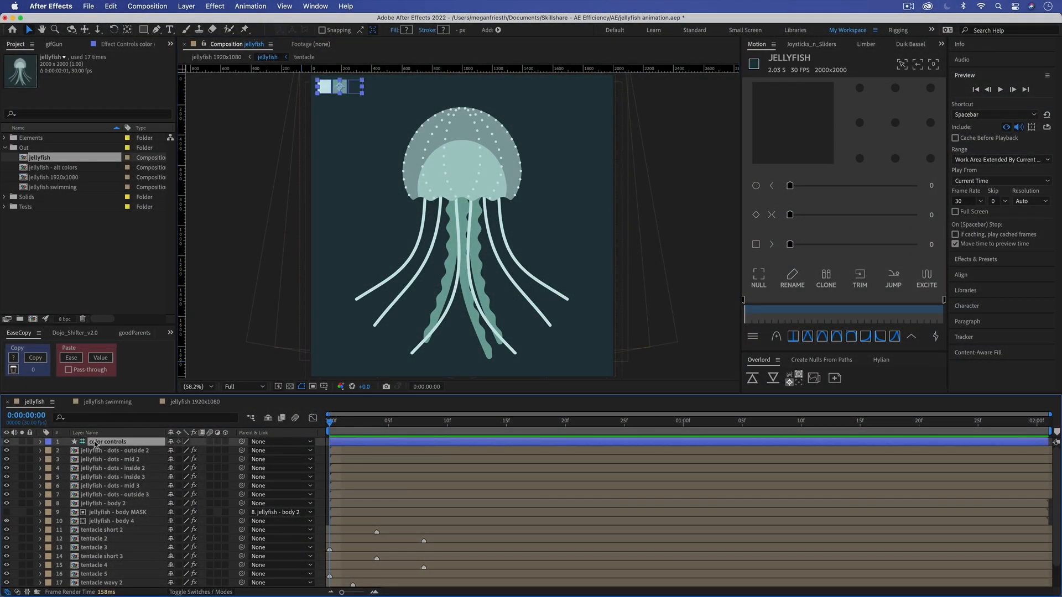
Step: Check the Guide Layer setting of the color controls layer without changing it
left_click(334, 91)
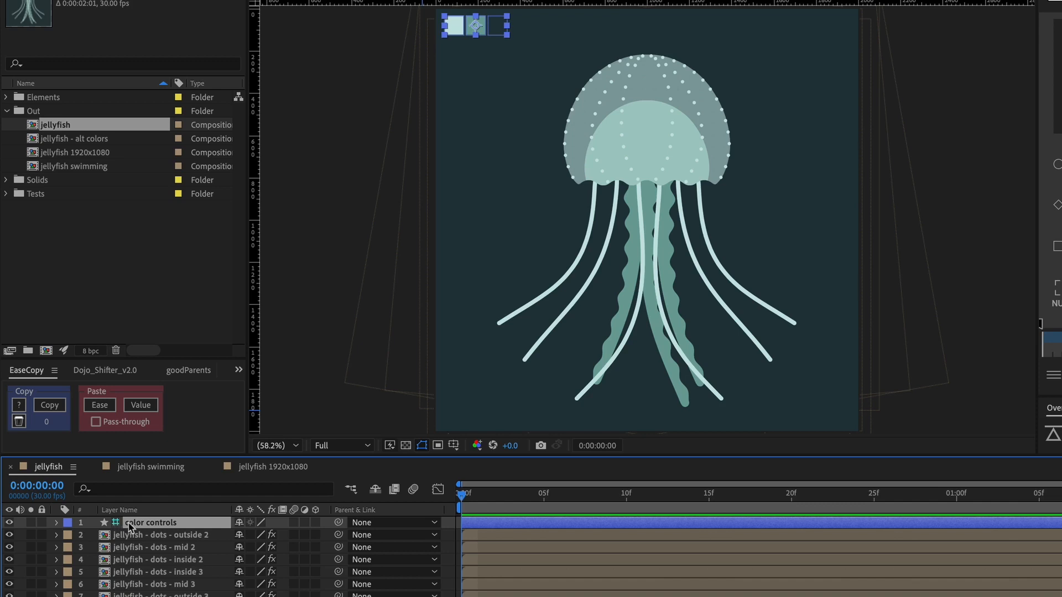
right_click(129, 526)
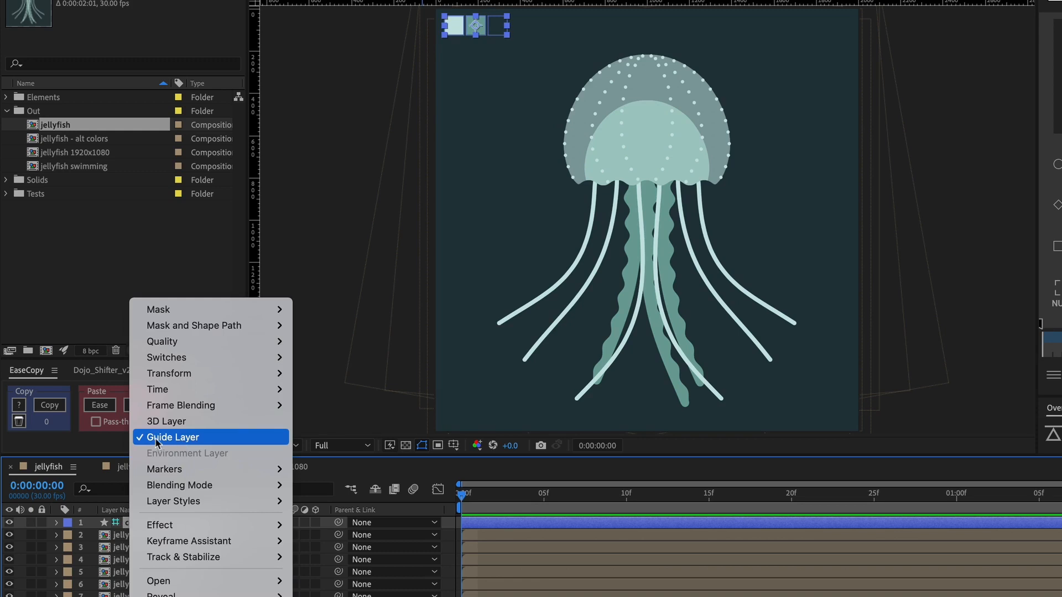
left_click(349, 425)
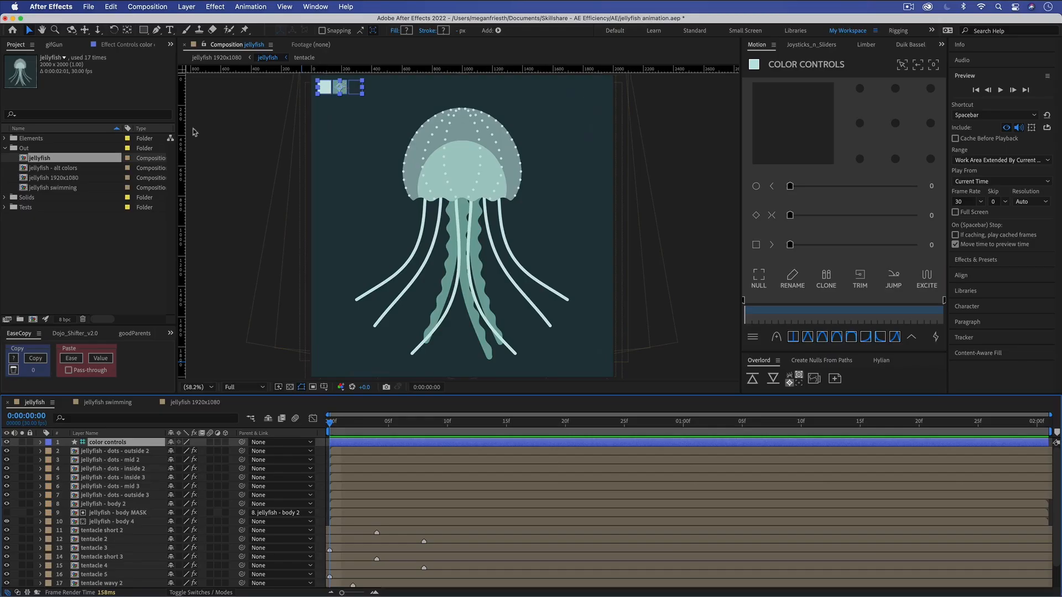
Step: Open the jellyfish swimming composition and the nested composition of its first jellyfish swimming line layer
double_click(50, 188)
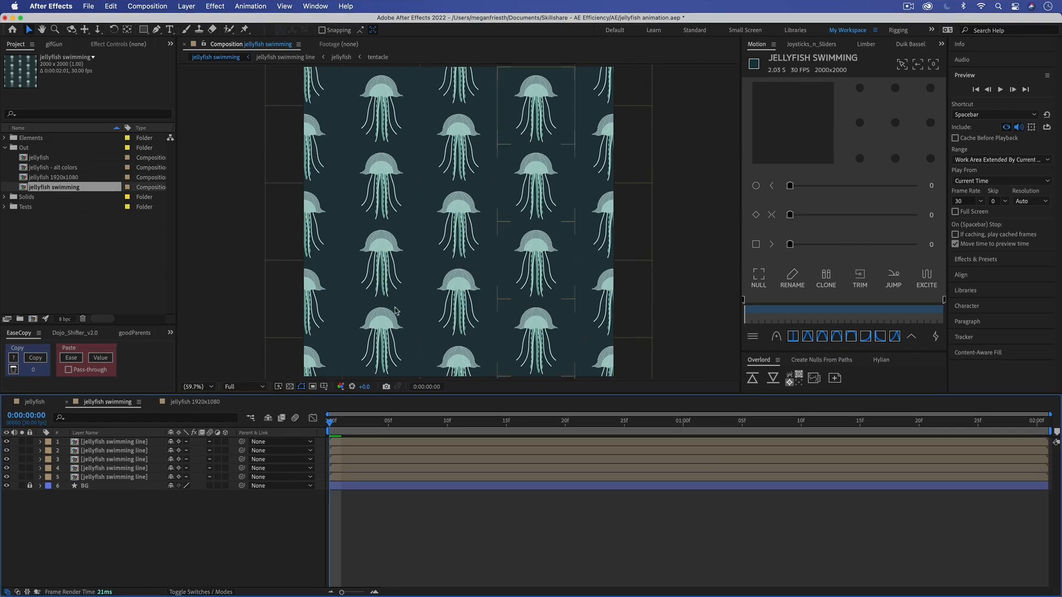
double_click(105, 442)
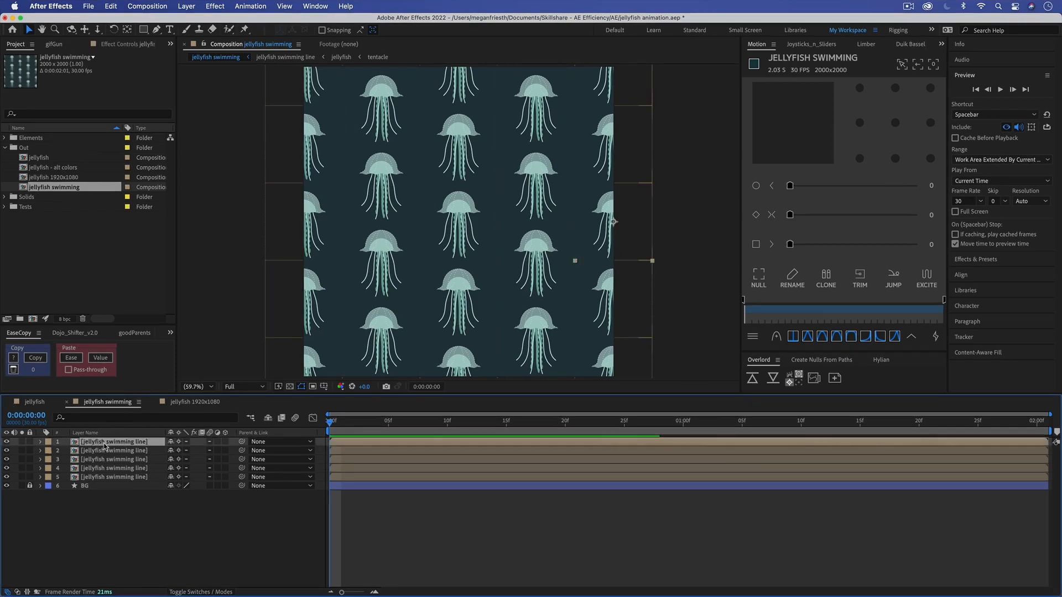
double_click(96, 443)
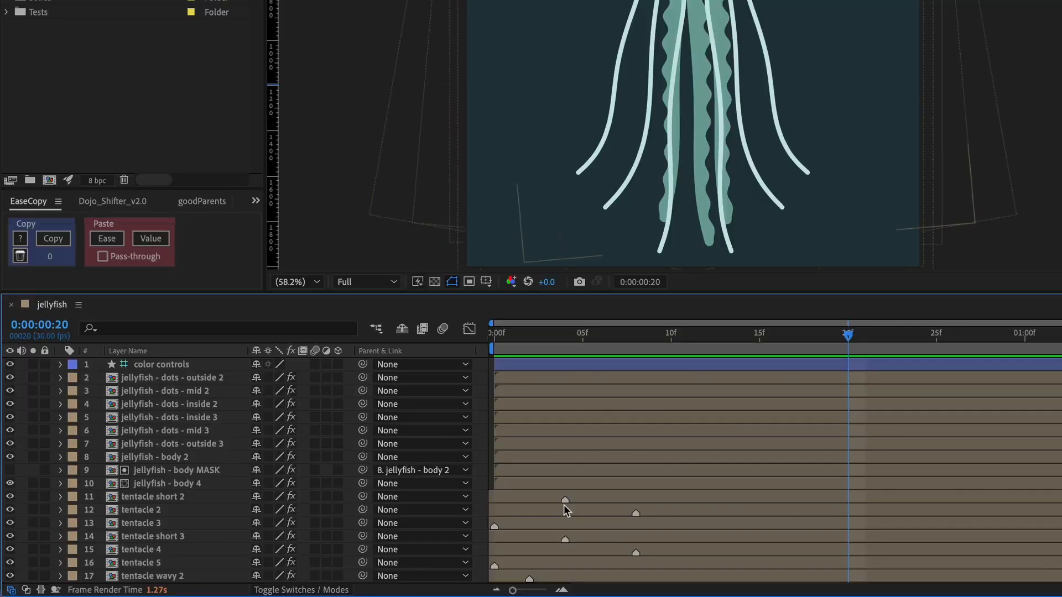
Step: Add a layer marker to the tentacle short 2 layer at frame 14
scroll(563, 505, "down", 3)
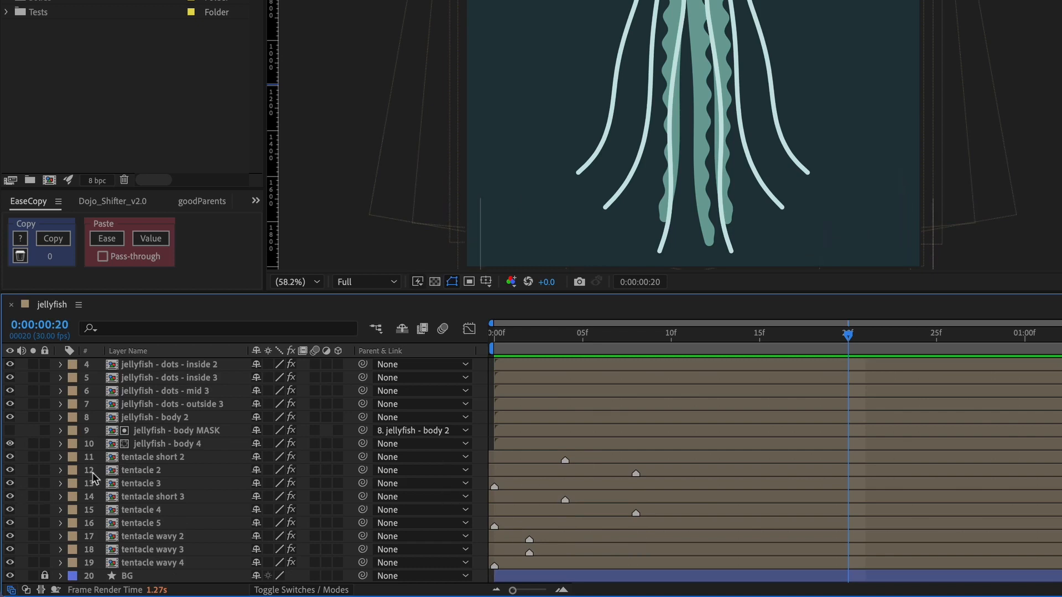
left_click(589, 455)
left_click_drag(566, 332, 747, 369)
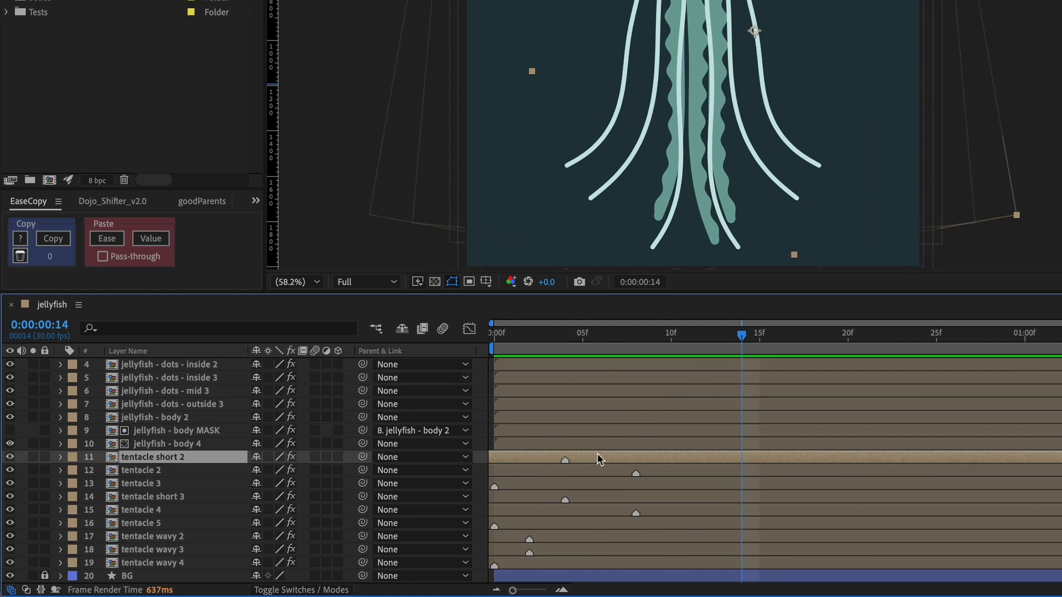
left_click_drag(598, 456, 633, 460)
key("super+z")
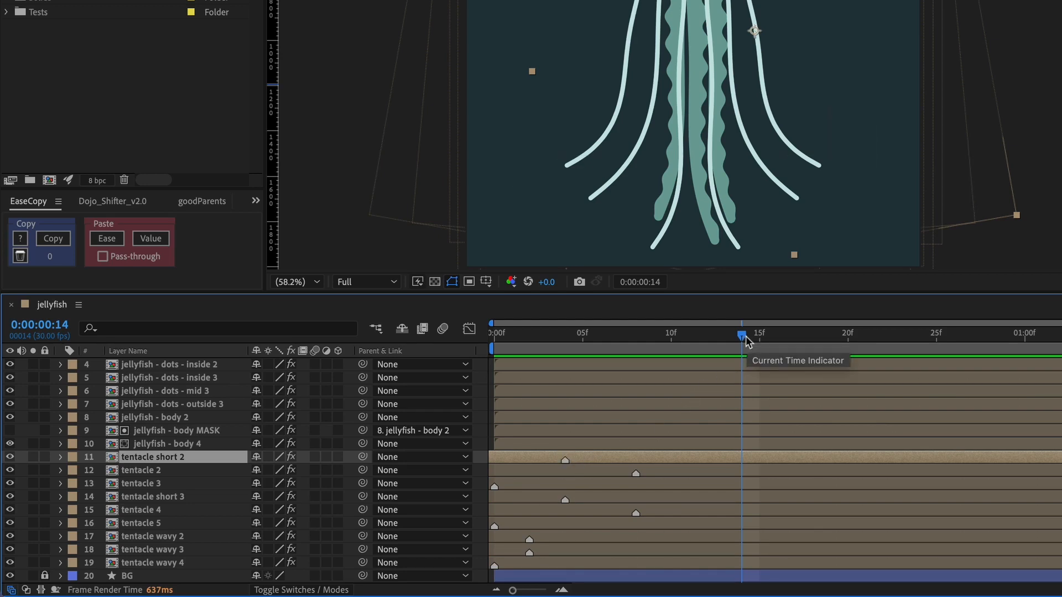
key("ctrl+8")
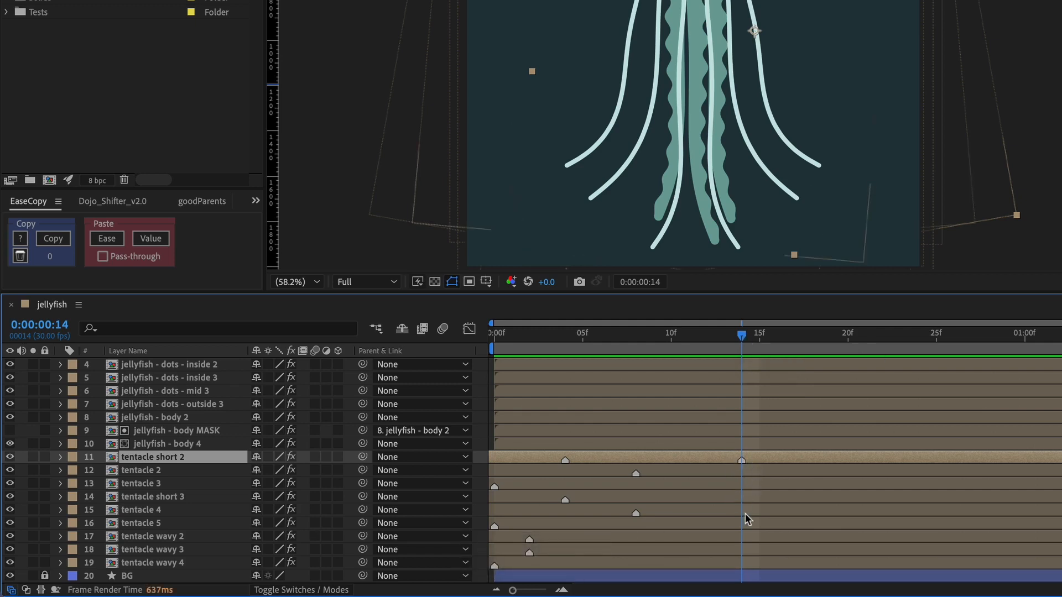
Step: Delete the frame 14 marker from tentacle short 2, and try moving the tentacle 2 marker to frame 12 before undoing that move
right_click(742, 462)
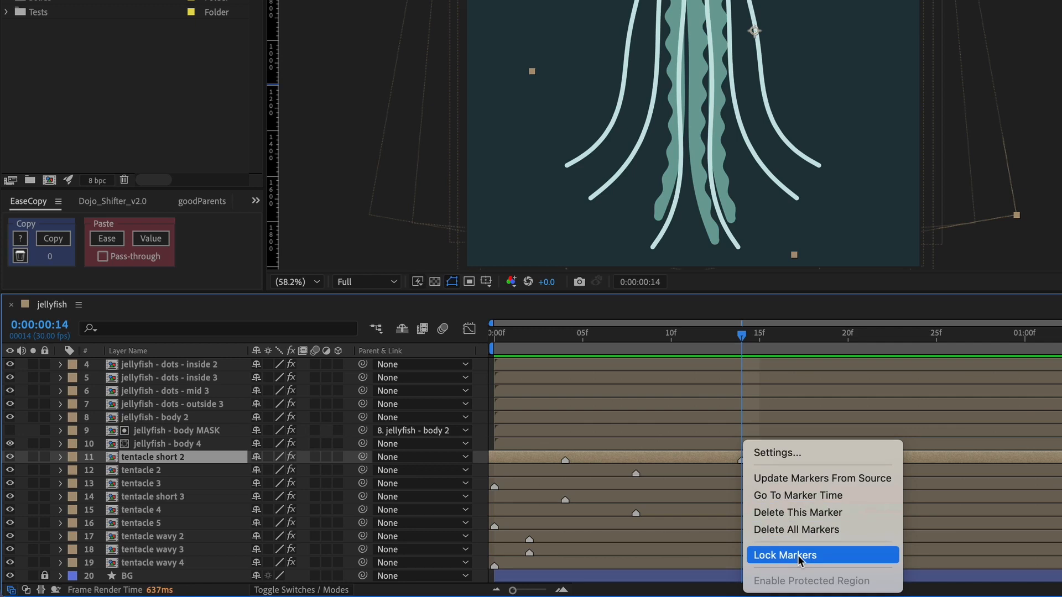
left_click(798, 513)
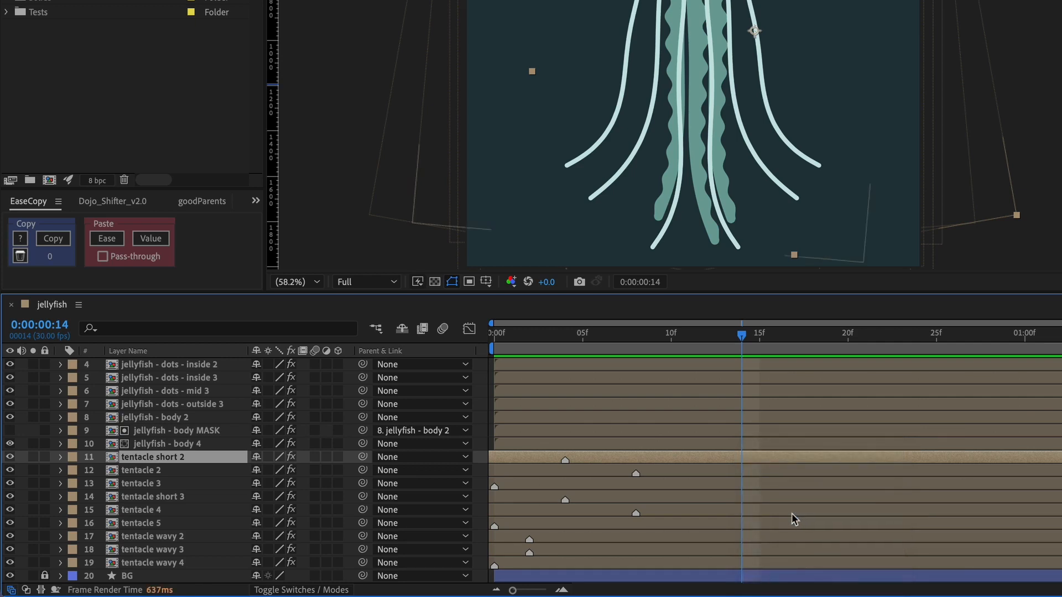
mouse_move(637, 474)
left_mouse_down()
mouse_move(773, 474)
mouse_move(631, 477)
mouse_move(714, 476)
left_mouse_up()
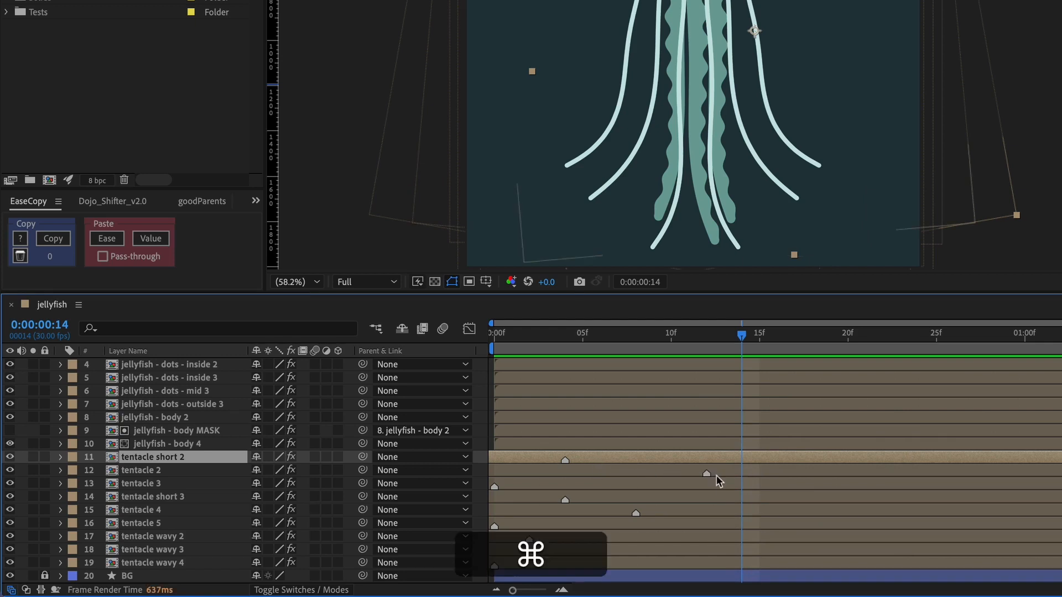
key("super+z")
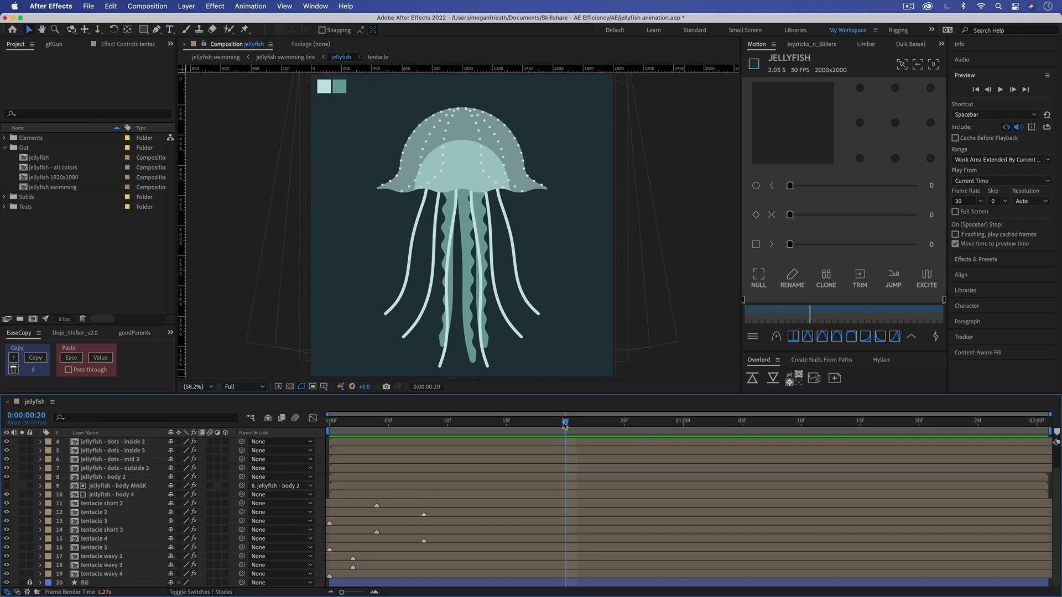
Step: Add a composition marker at frame 25 of the jellyfish composition
left_click_drag(566, 424, 614, 429)
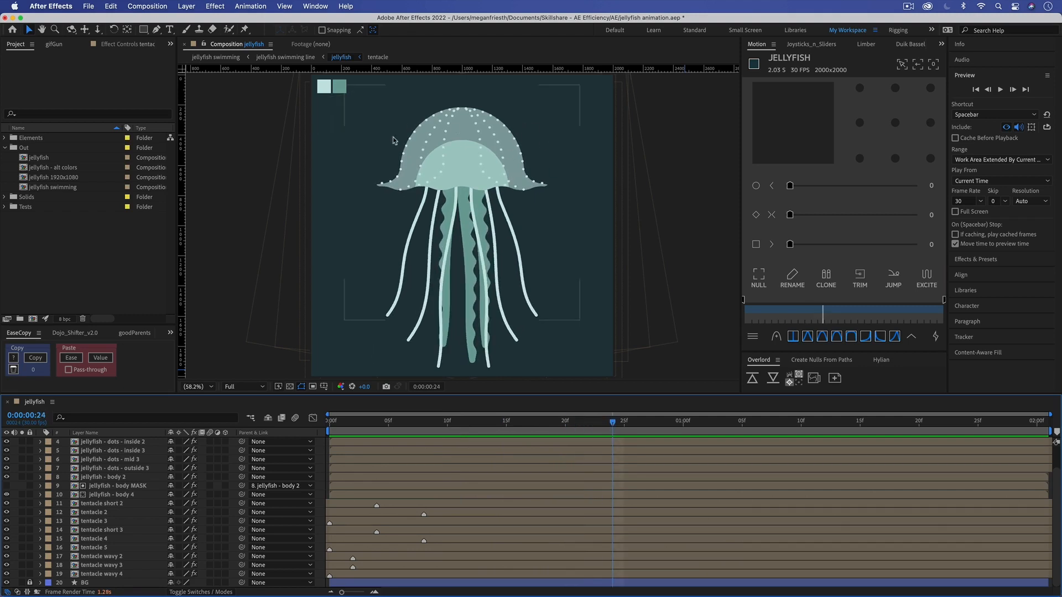
mouse_move(614, 426)
left_mouse_down()
mouse_move(636, 426)
mouse_move(620, 426)
left_mouse_up()
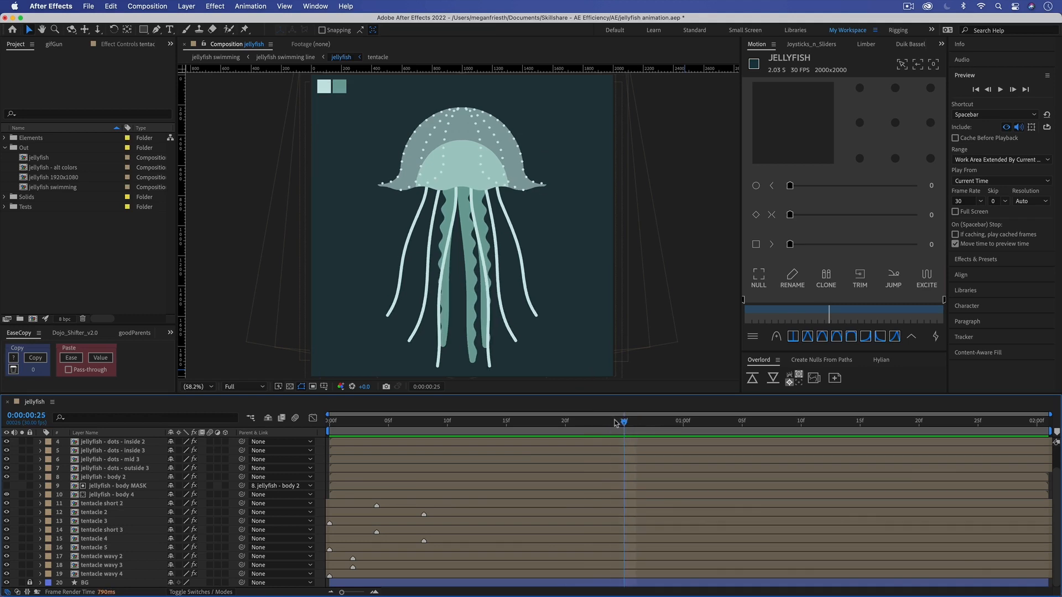
left_click(635, 426)
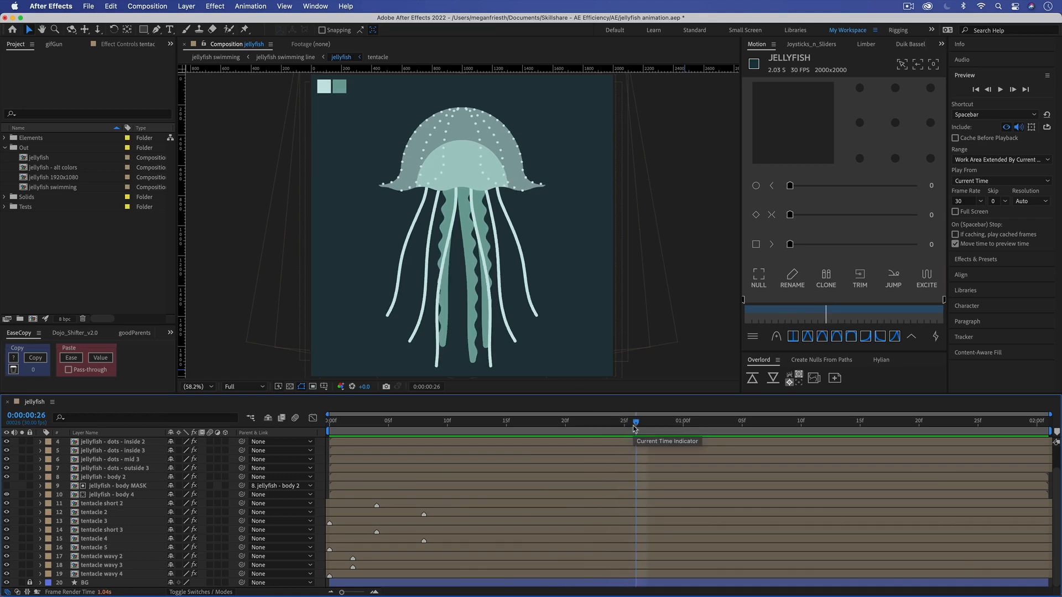
left_click(627, 426)
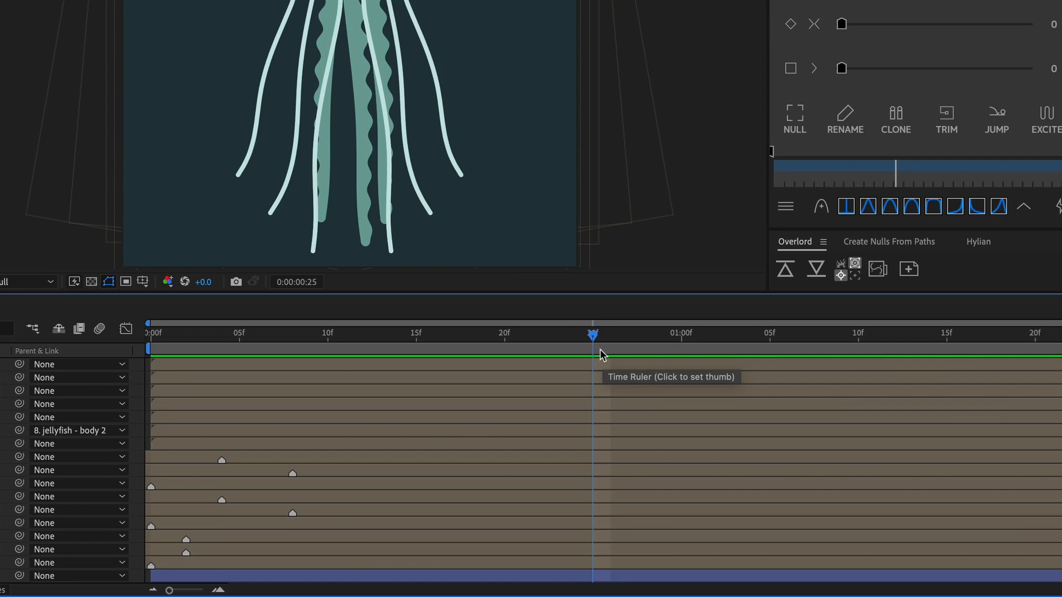
key("ctrl+8")
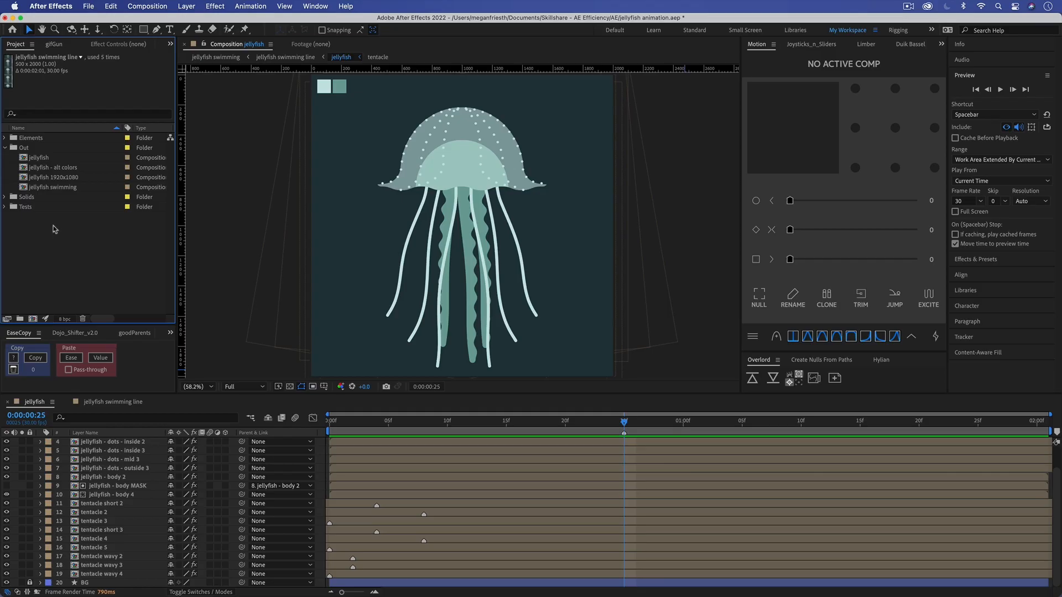
Step: Open the jellyfish swimming line composition from the Elements folder and update the markers of all six jellyfish layers from their source
left_click(5, 139)
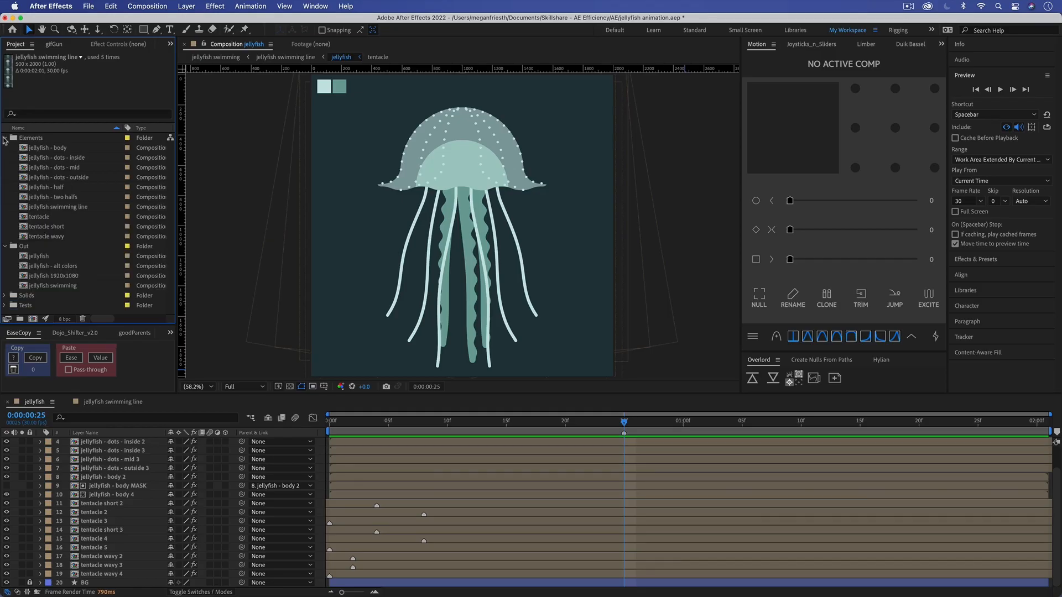
double_click(54, 207)
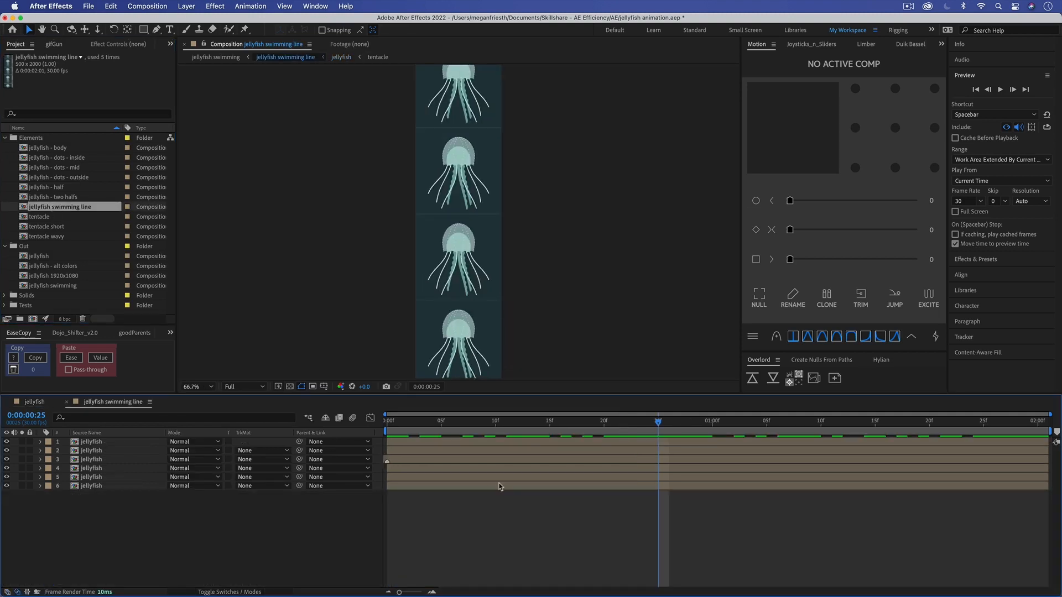
left_click(104, 442)
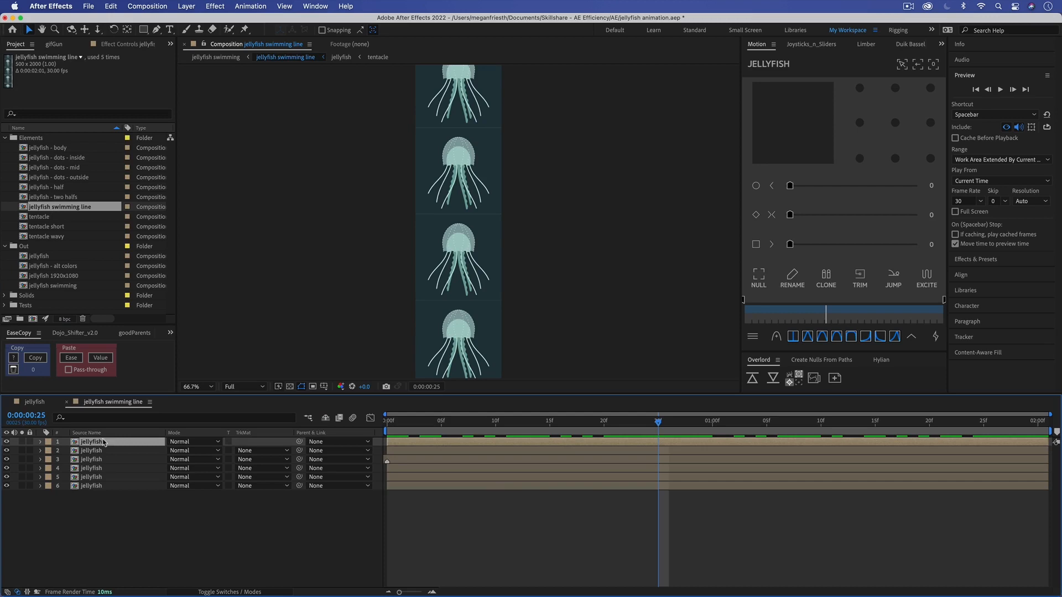
left_click(89, 486, "shift")
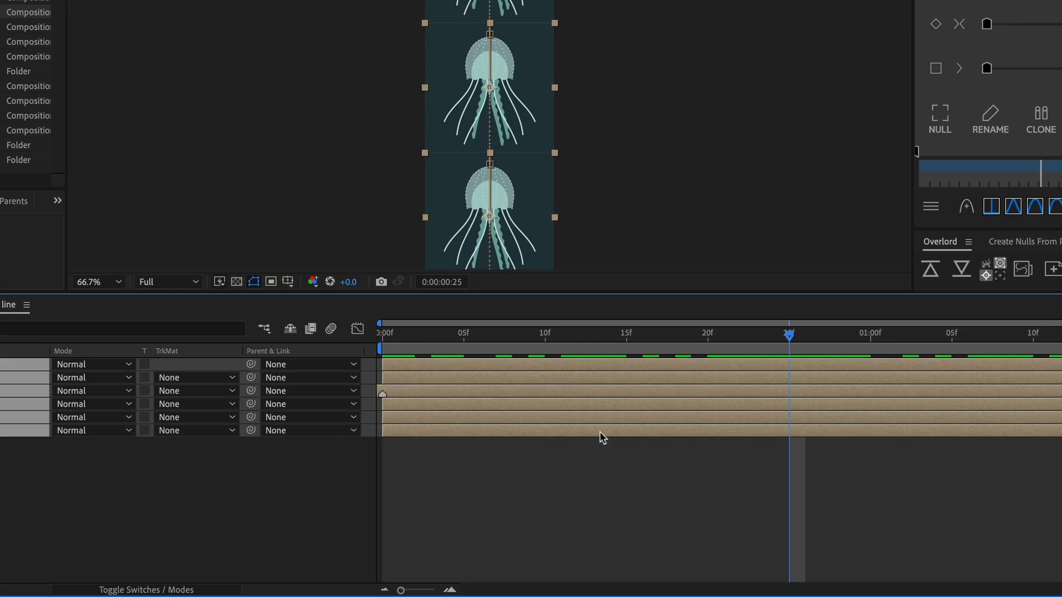
right_click(599, 431)
mouse_move(643, 310)
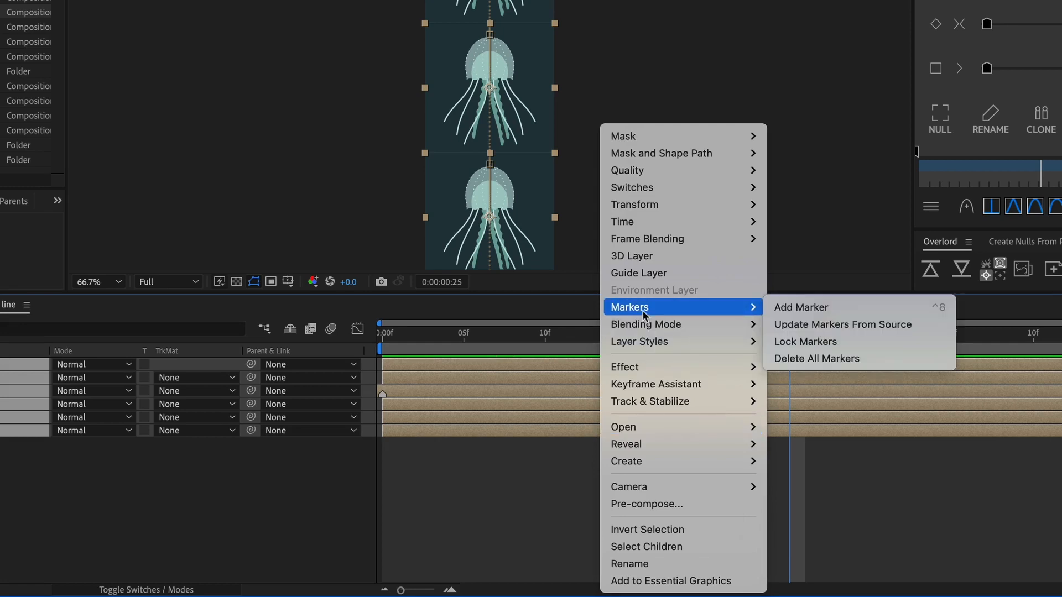
left_click(817, 326)
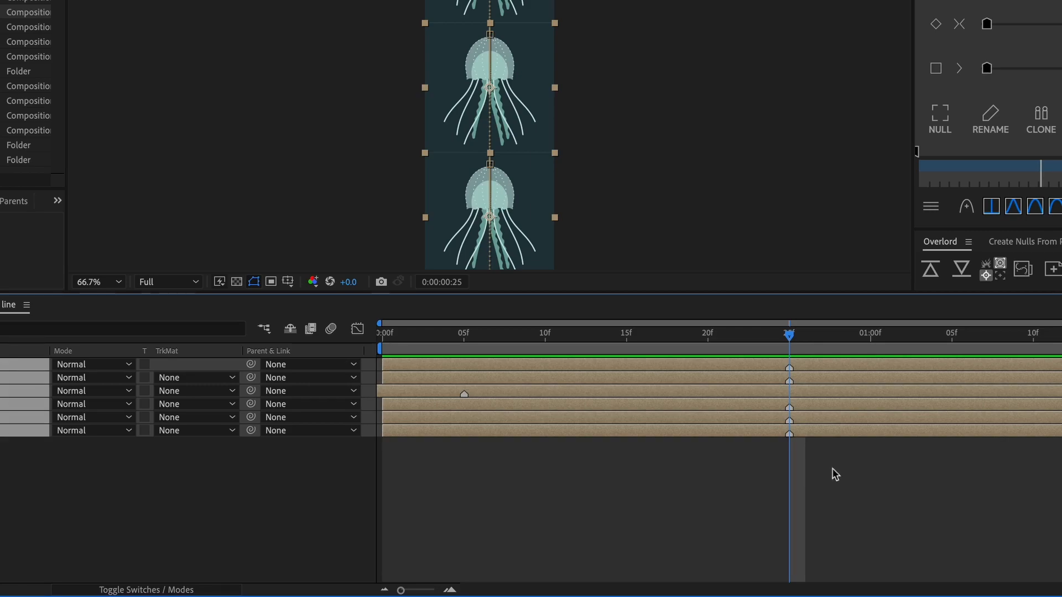
left_click(810, 475)
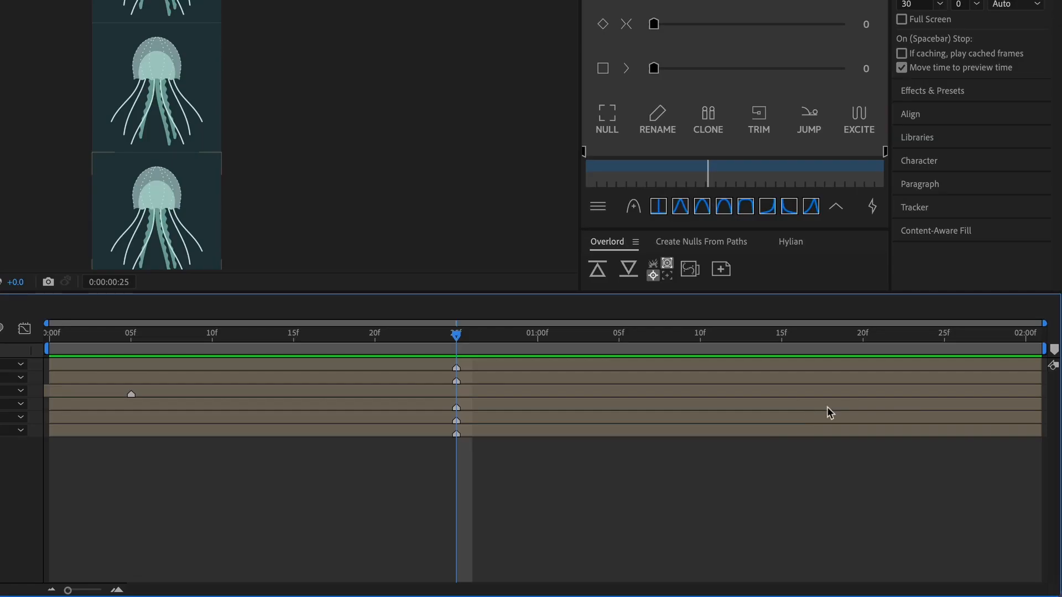
Step: Add a composition marker at 0:00:01:14 with the comment Note and a duration of 5 frames
left_click_drag(1055, 351, 759, 363)
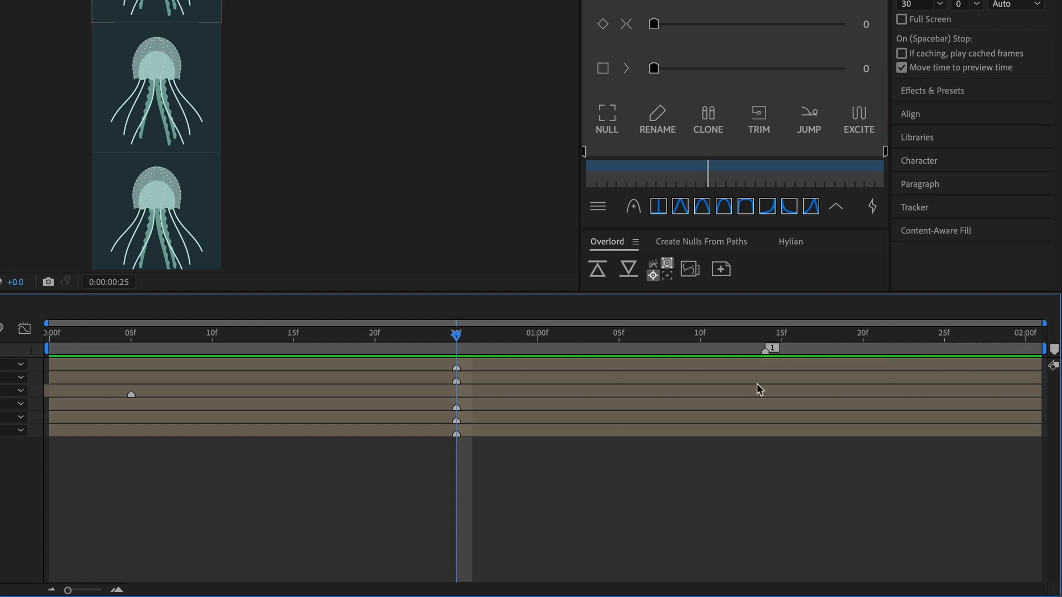
double_click(766, 350)
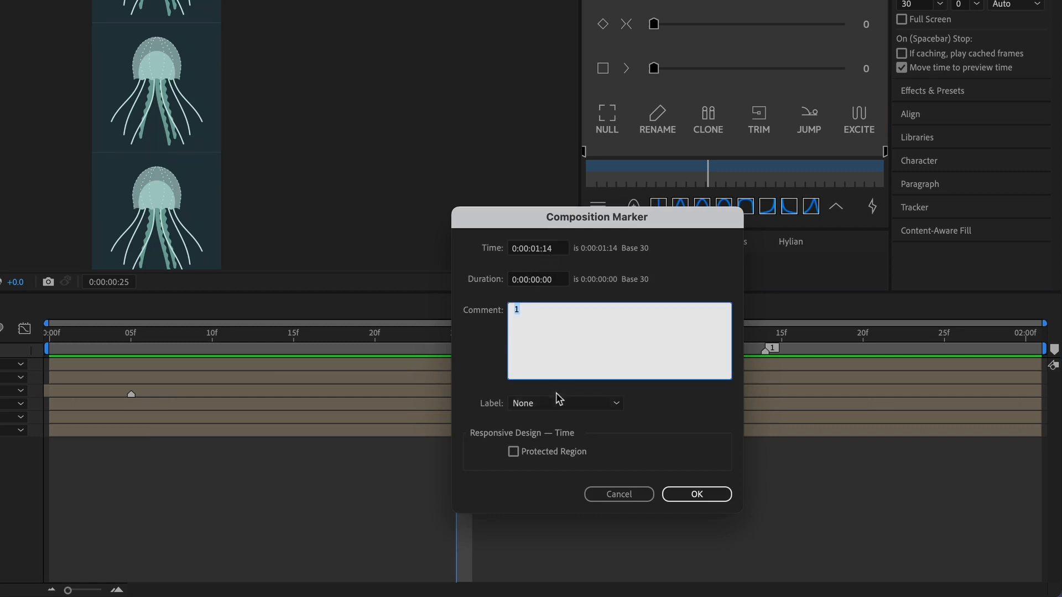
type("Note")
left_click(549, 281)
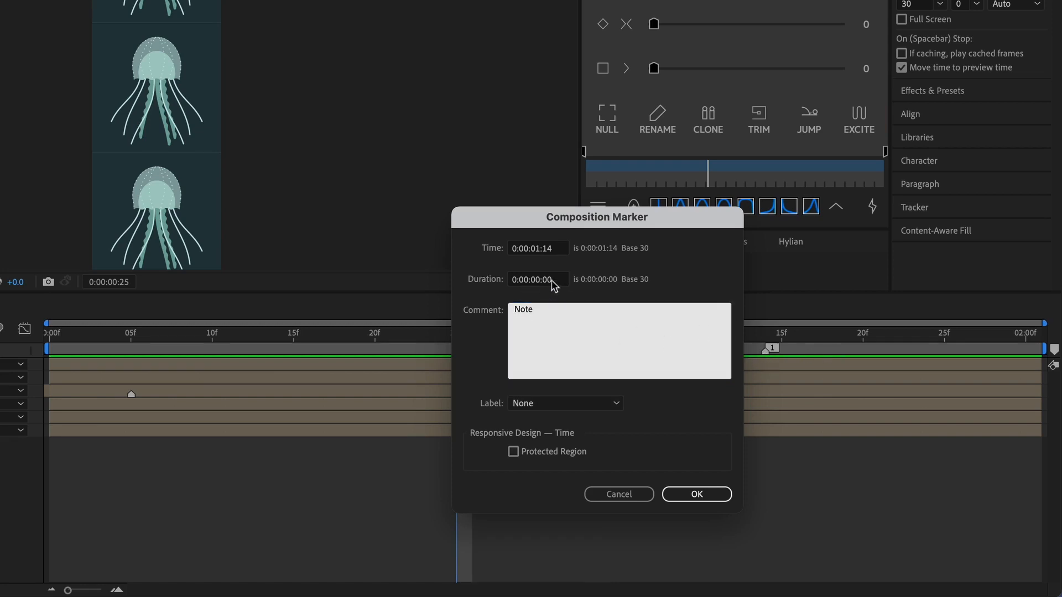
type("5")
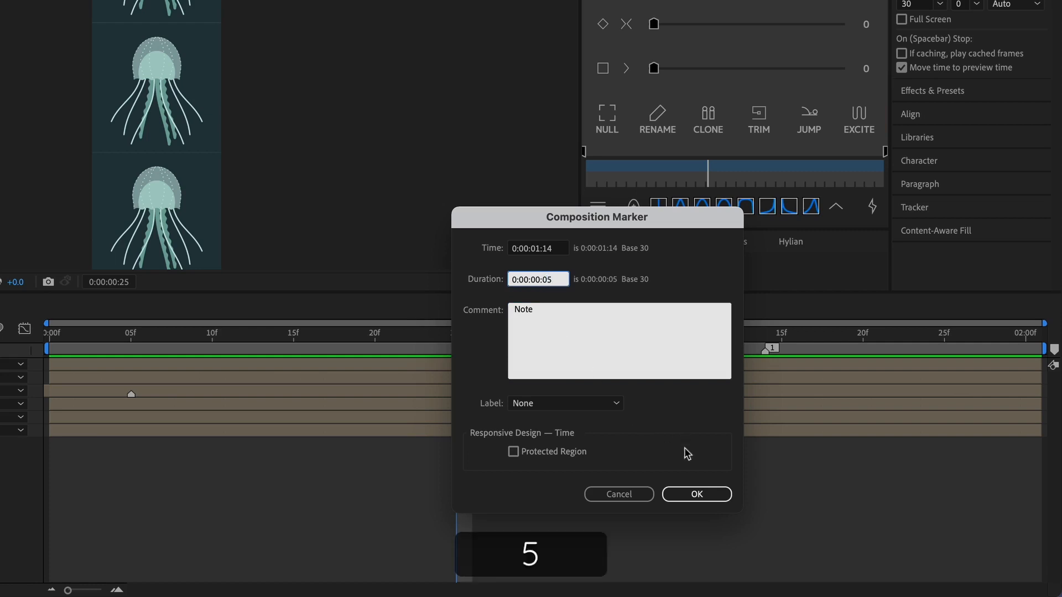
left_click(694, 494)
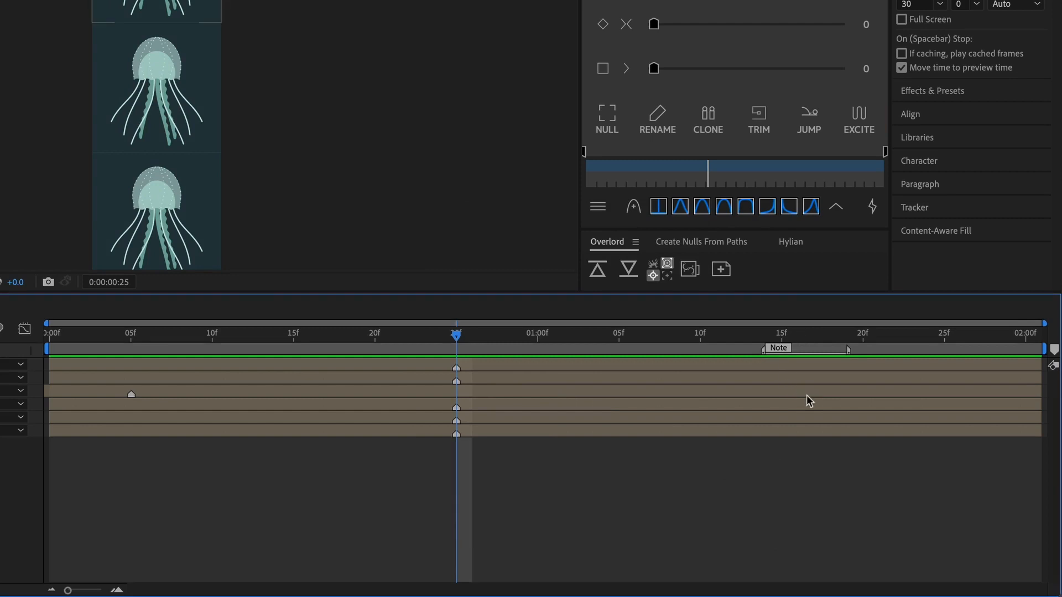
Step: Assign a label color to the Note composition marker
double_click(779, 349)
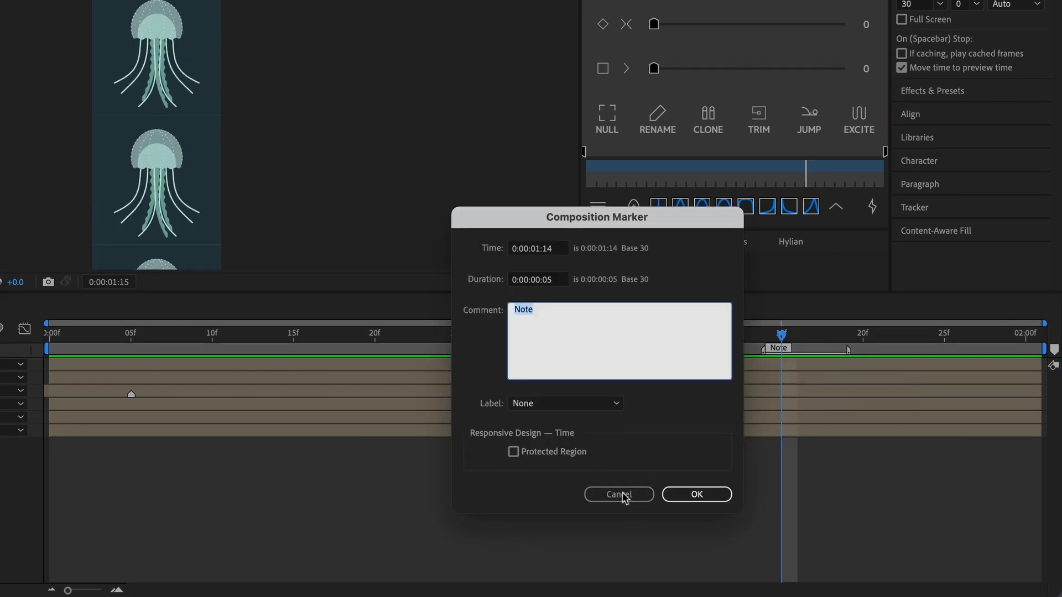
left_click(539, 402)
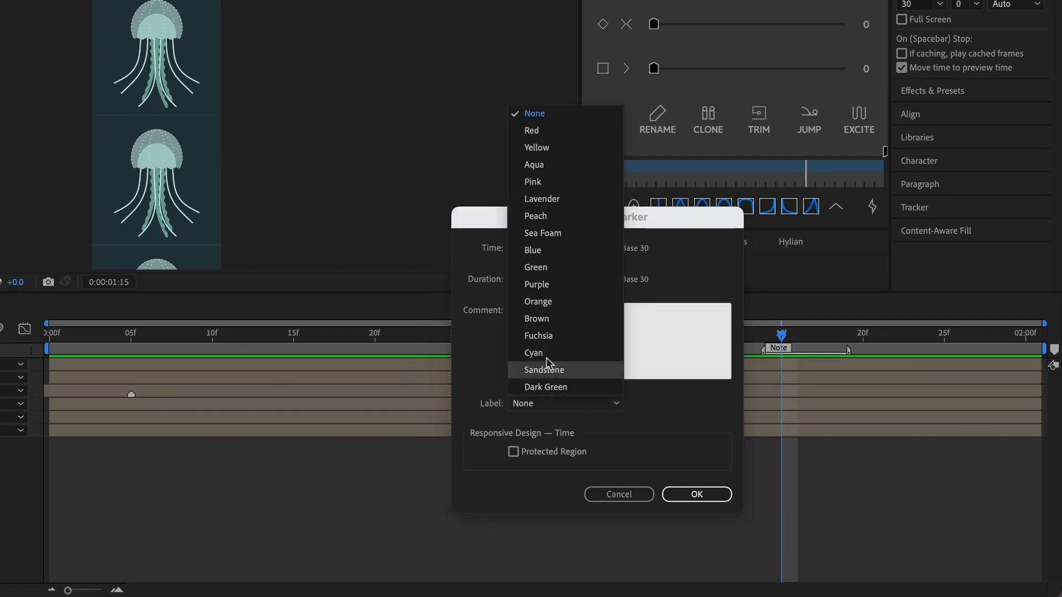
left_click(546, 343)
left_click(684, 494)
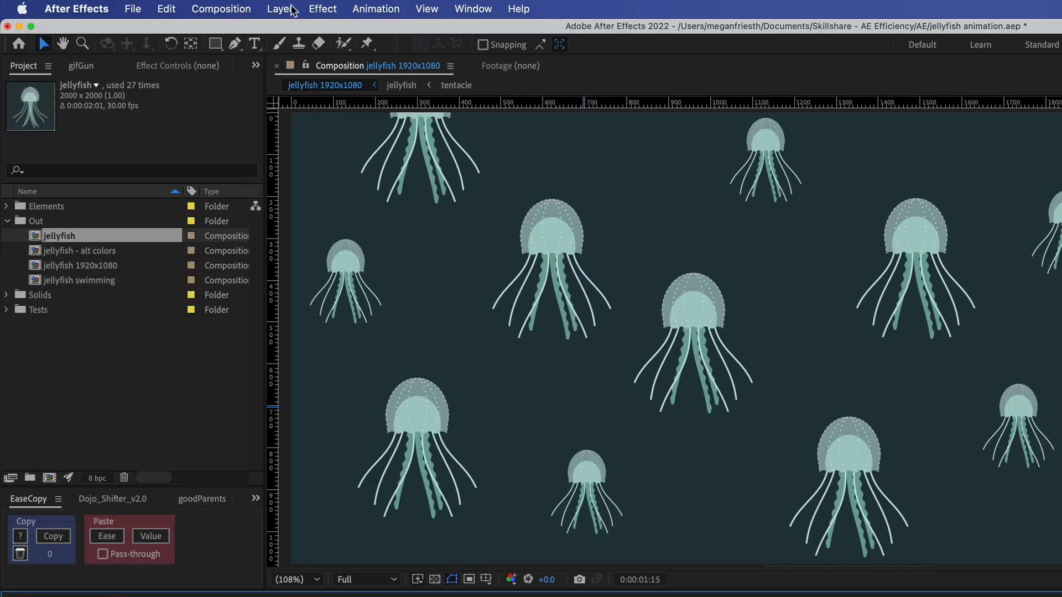
Step: Add a null object to the jellyfish 1920x1080 composition
left_click(293, 10)
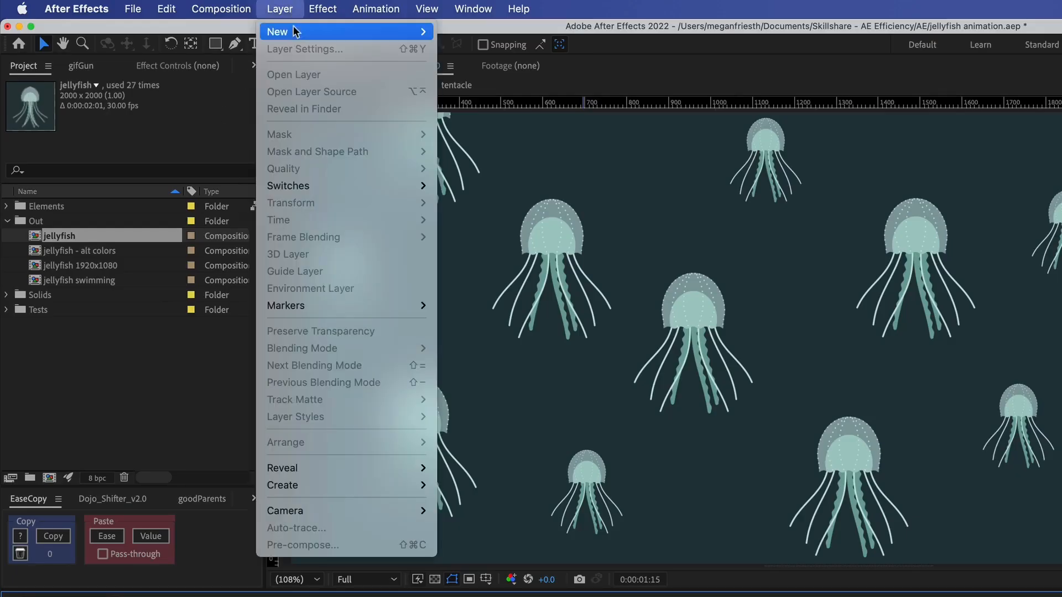
mouse_move(409, 31)
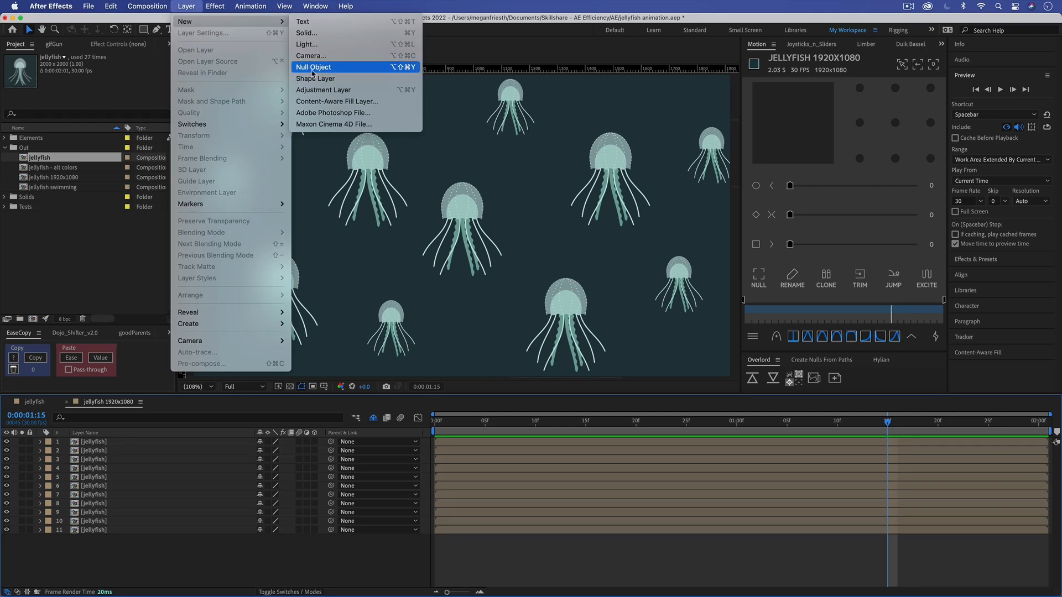
left_click(313, 71)
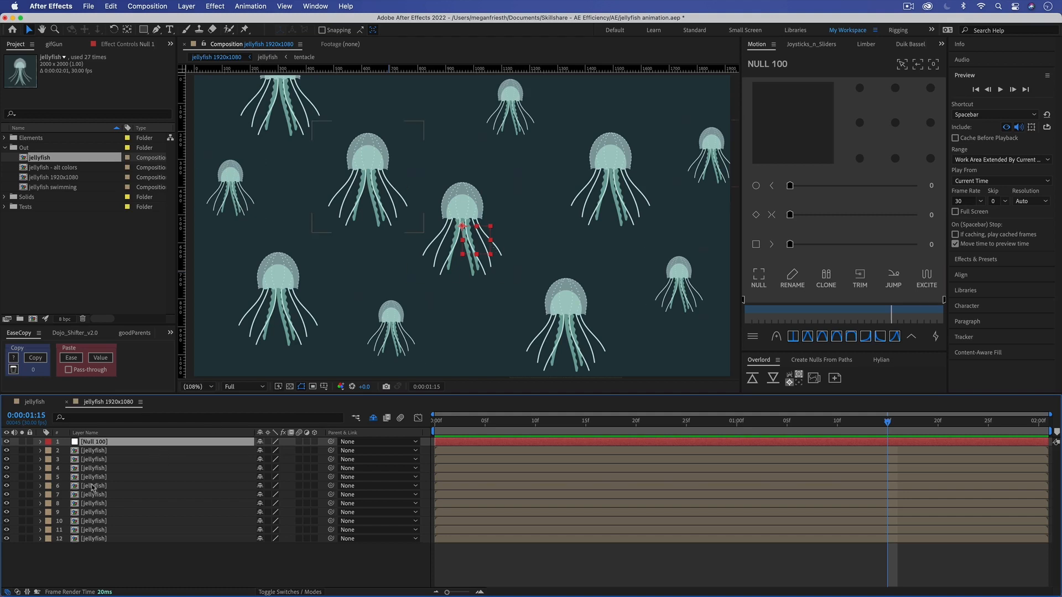
left_click(281, 280)
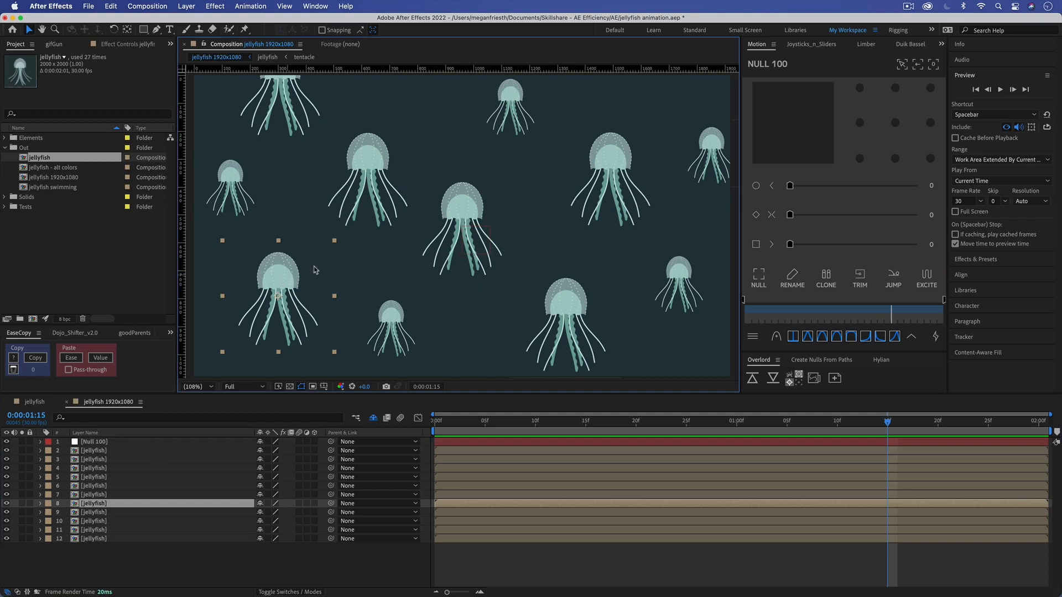
left_click(488, 239)
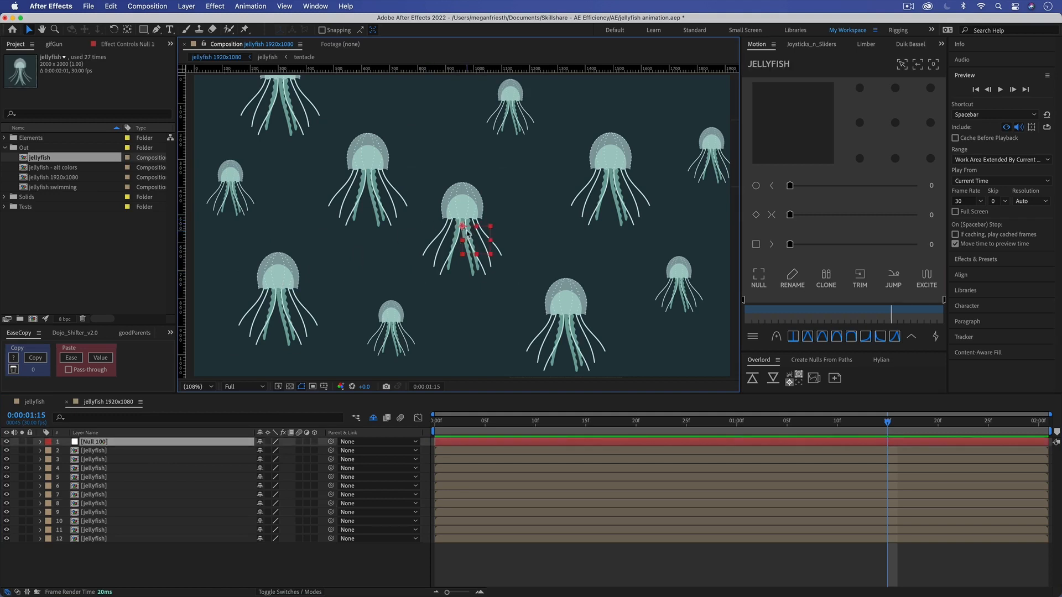
left_click(412, 563)
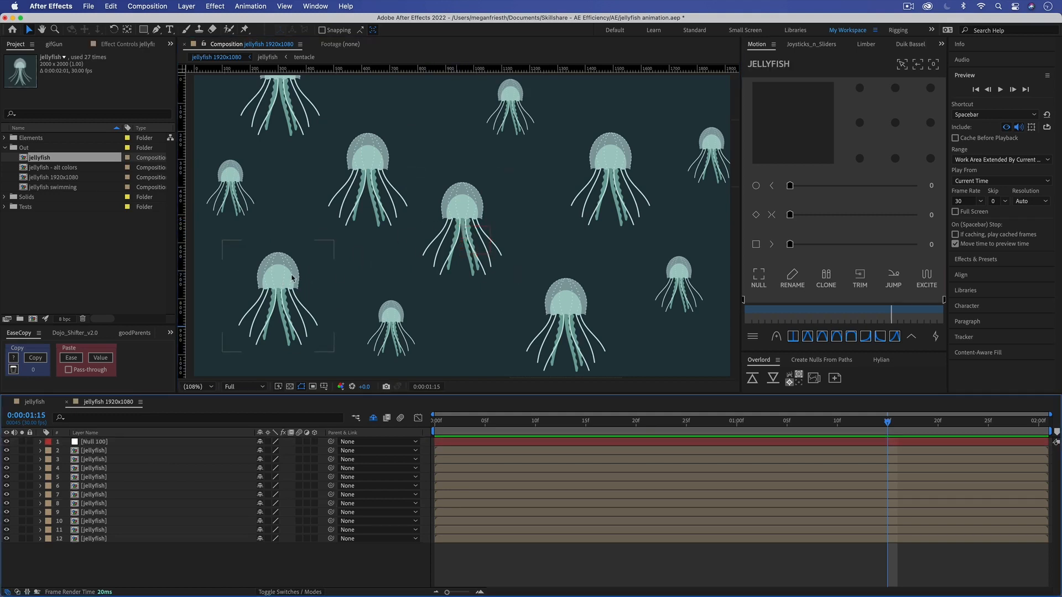
Step: Select the six large jellyfish in the composition and parent their layers to the null
left_click(276, 291)
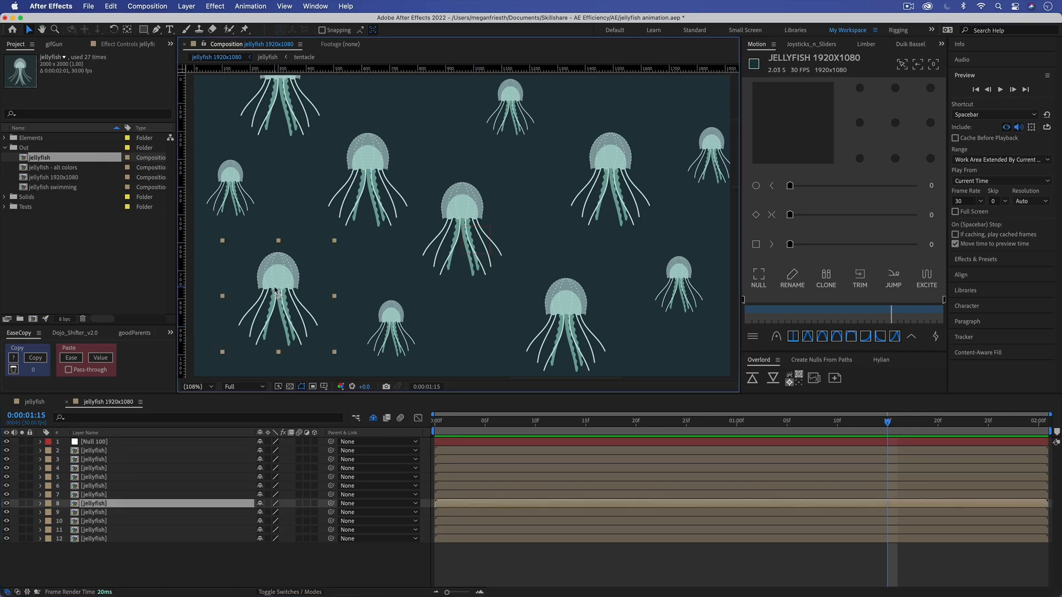
left_click(285, 107, "shift")
left_click(368, 166, "shift")
left_click(463, 213, "shift")
left_click(611, 169, "shift")
left_click(567, 325, "shift")
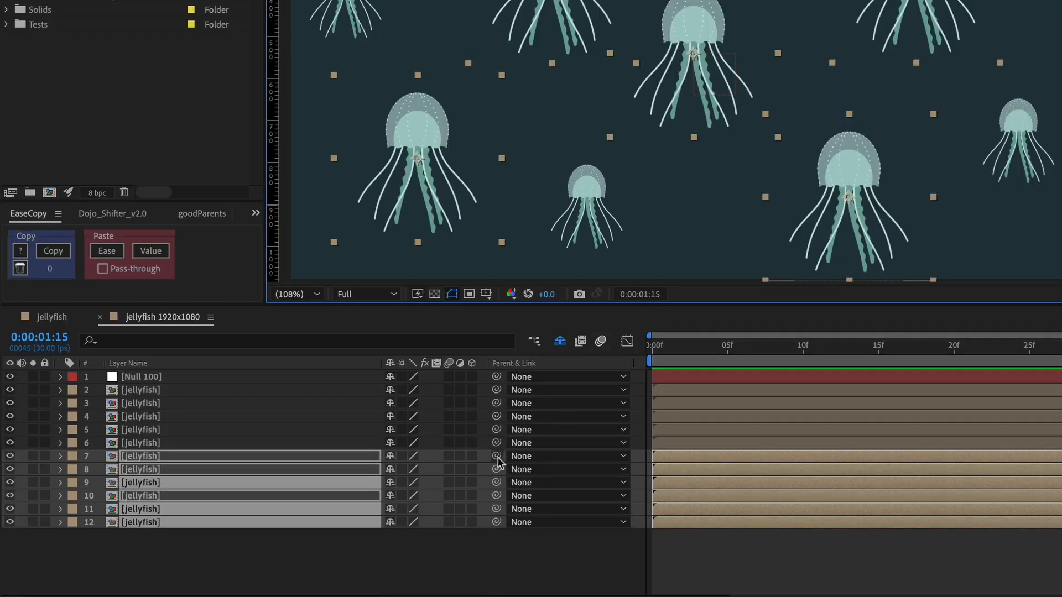
left_click_drag(497, 456, 183, 376)
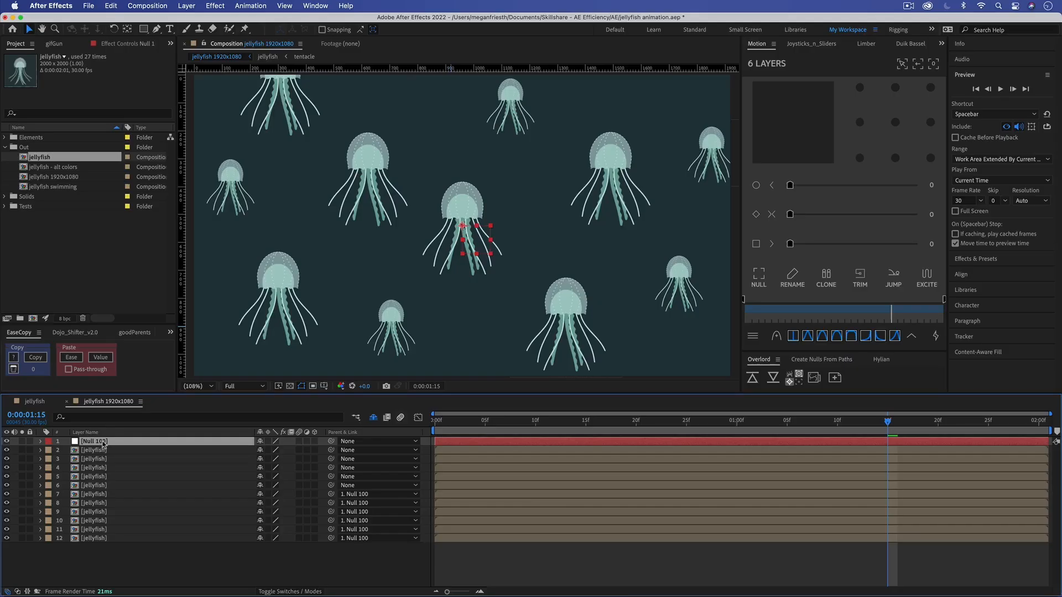
Step: Try moving the null slightly upward together with its parented jellyfish, and undo the move
left_click_drag(476, 253, 477, 230)
scroll(477, 230, "down", 1)
key("super+z")
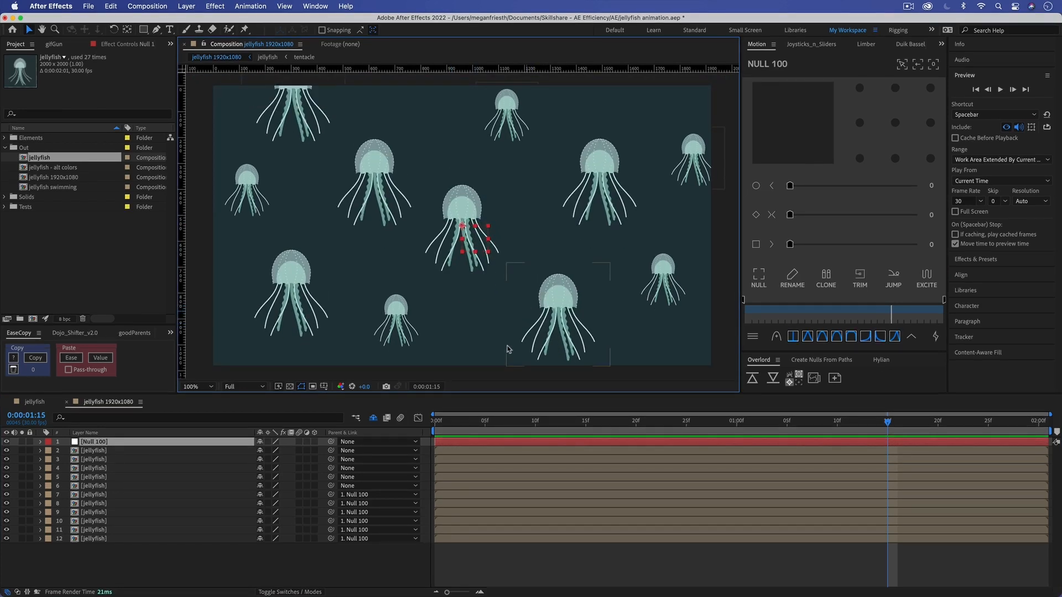
Step: Animate the null moving upward with Position keyframes at the first frame and at 0:00:02:00, and return to the start
key("Home")
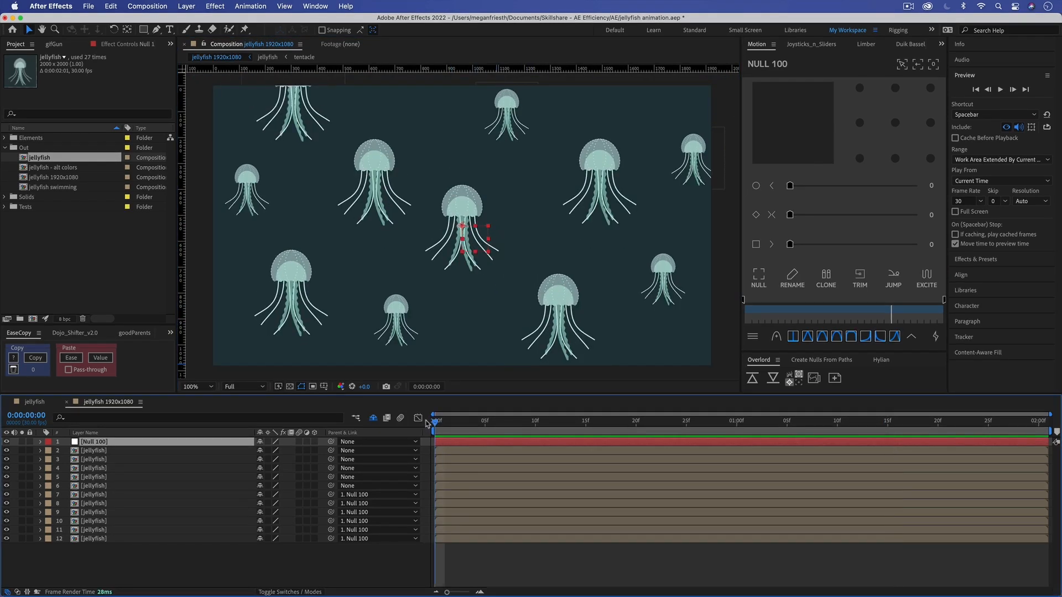
key("p")
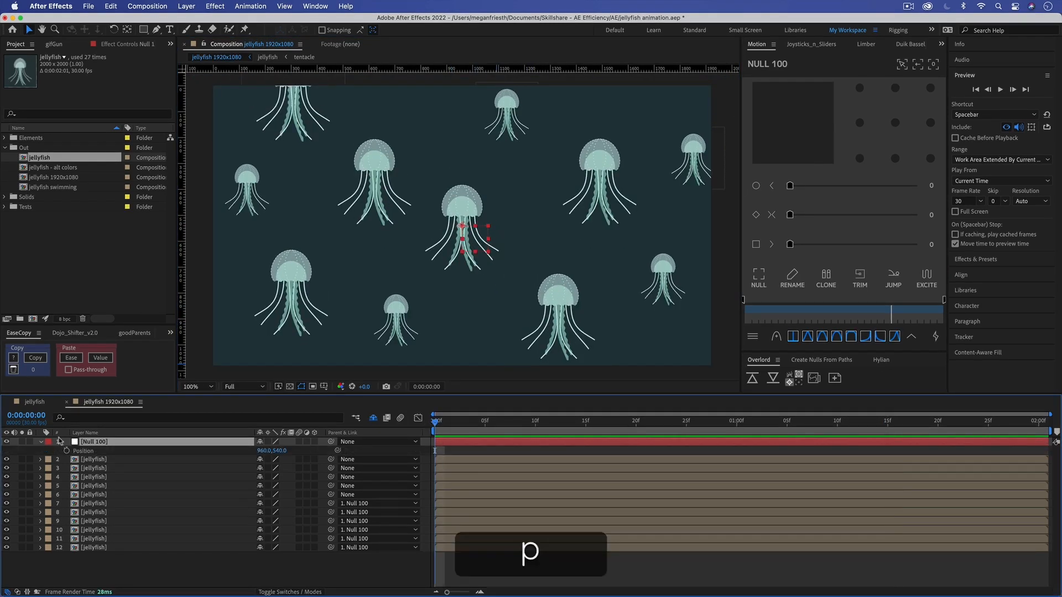
left_click(67, 451)
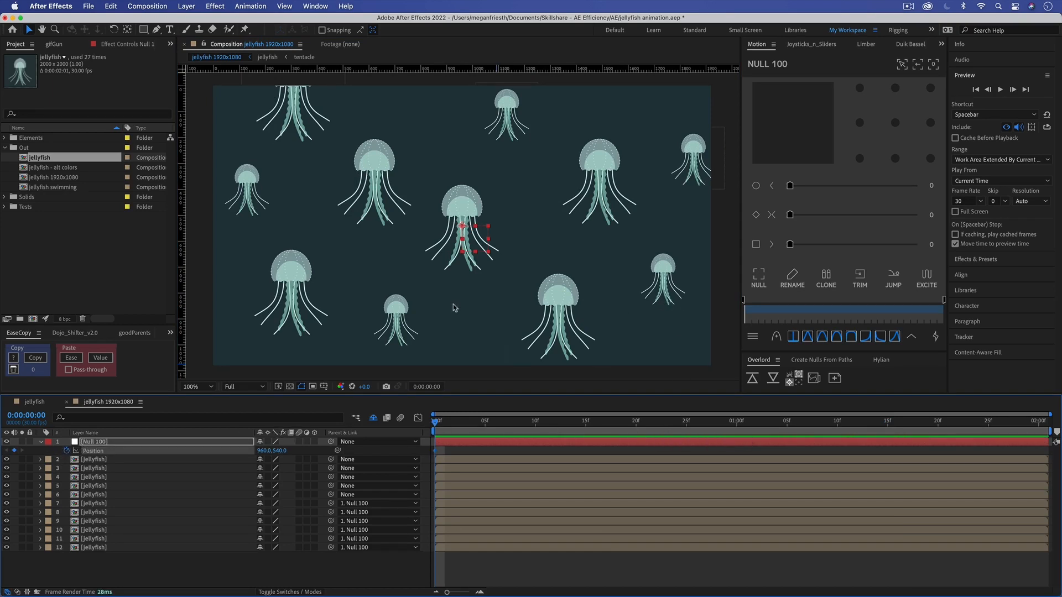
key("End")
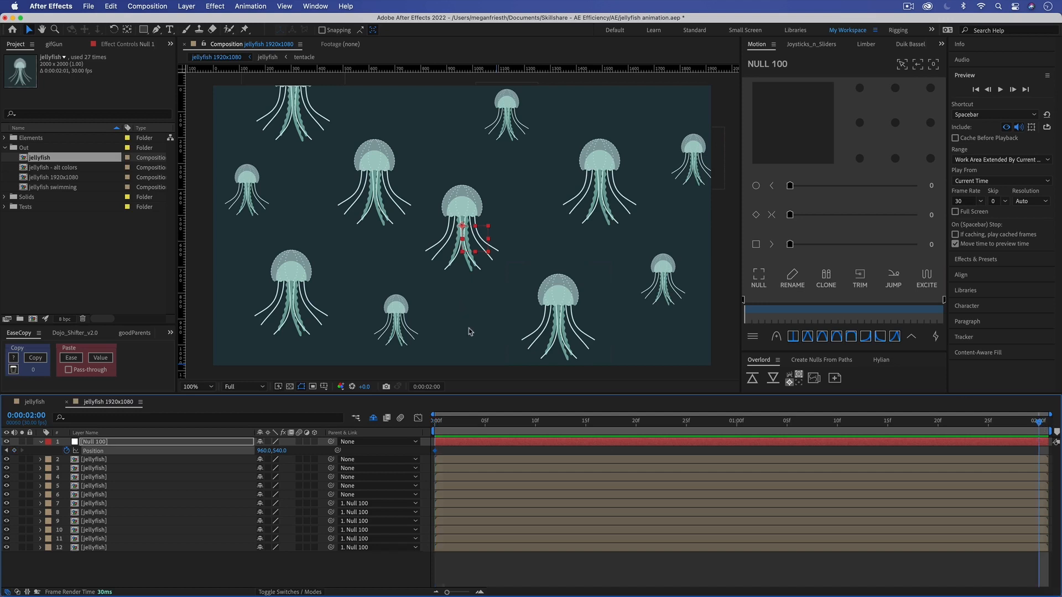
left_click_drag(281, 450, 167, 452)
left_click(436, 423)
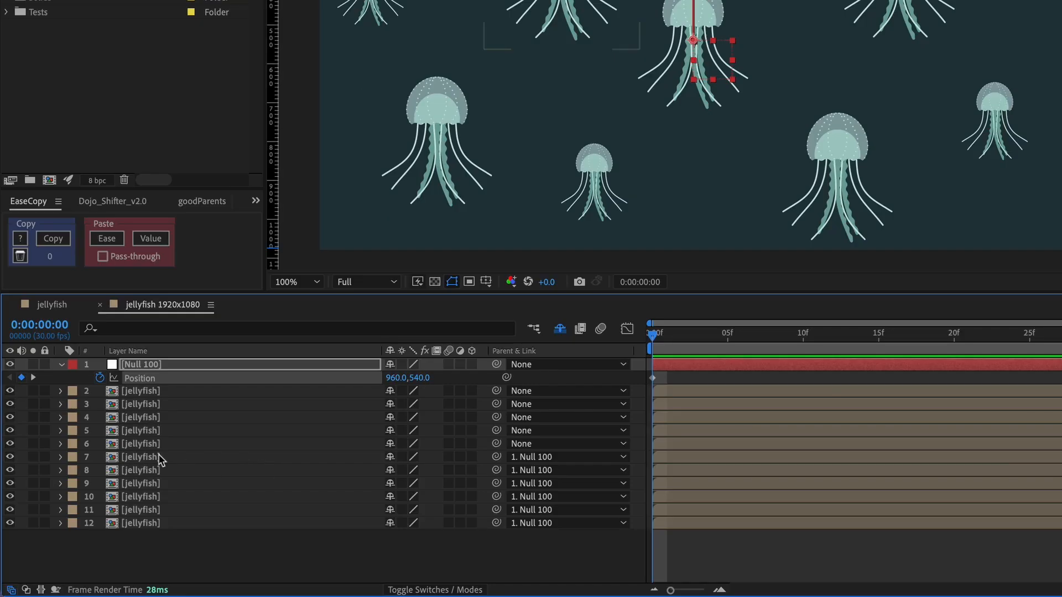
Step: Remove the null parent from jellyfish layer 7 and from jellyfish layers 8 to 12 together
left_click(158, 457)
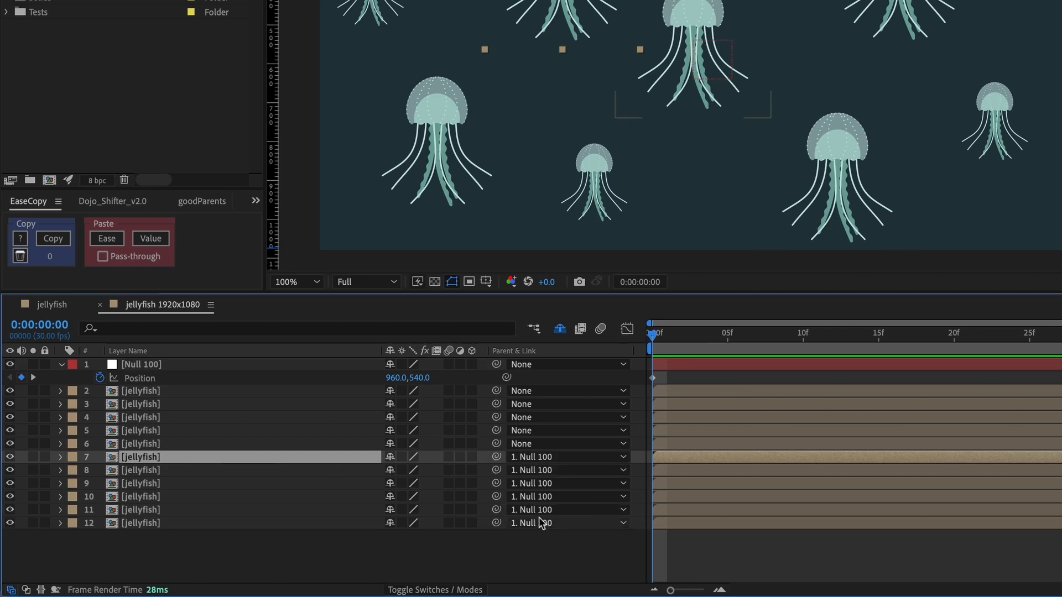
left_click(496, 457, "super")
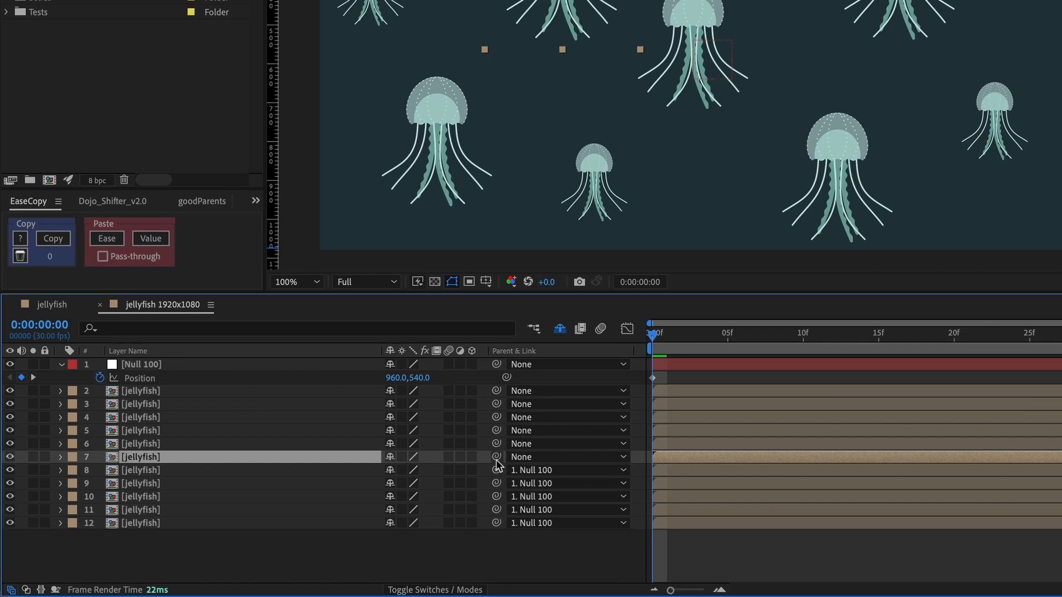
left_click(234, 470)
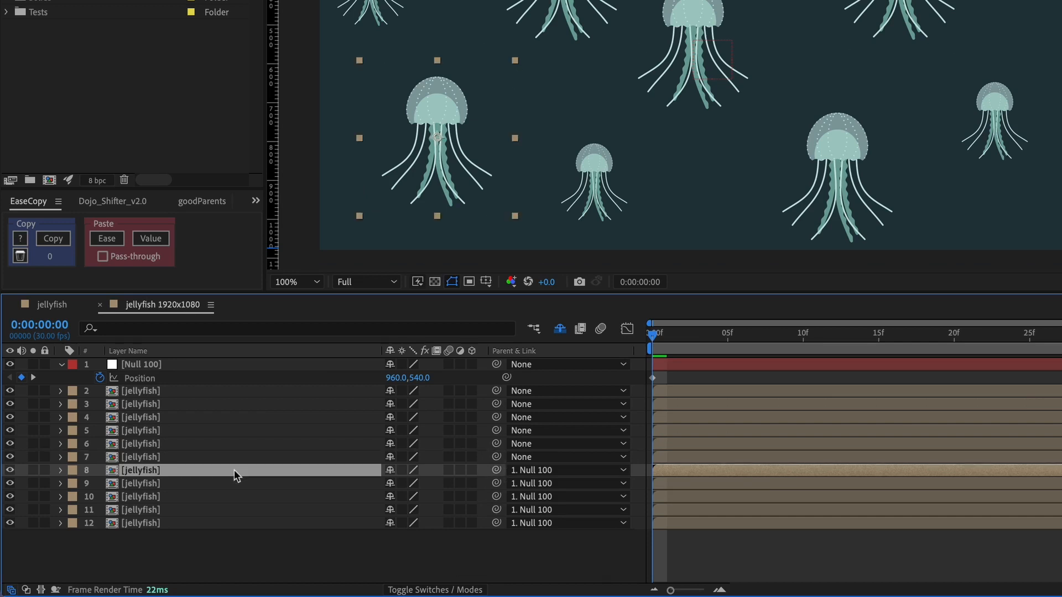
left_click(223, 523, "shift")
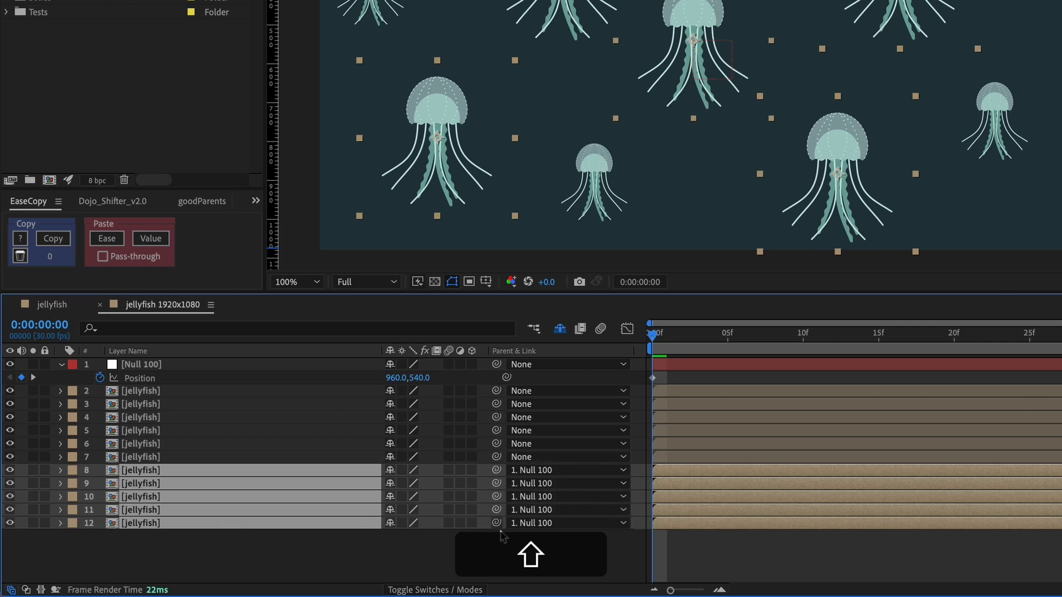
left_click(497, 471, "super")
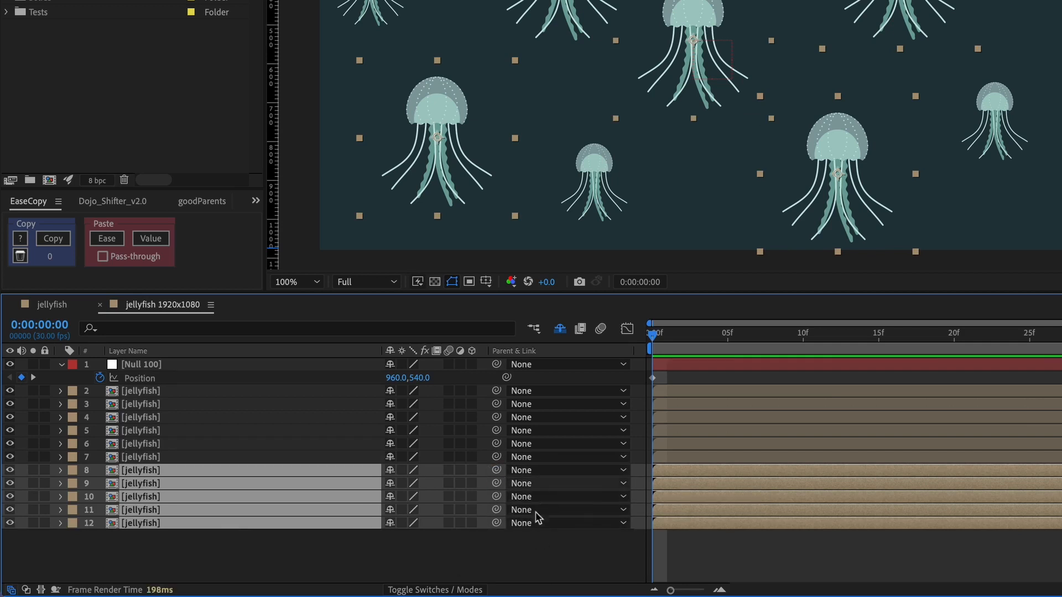